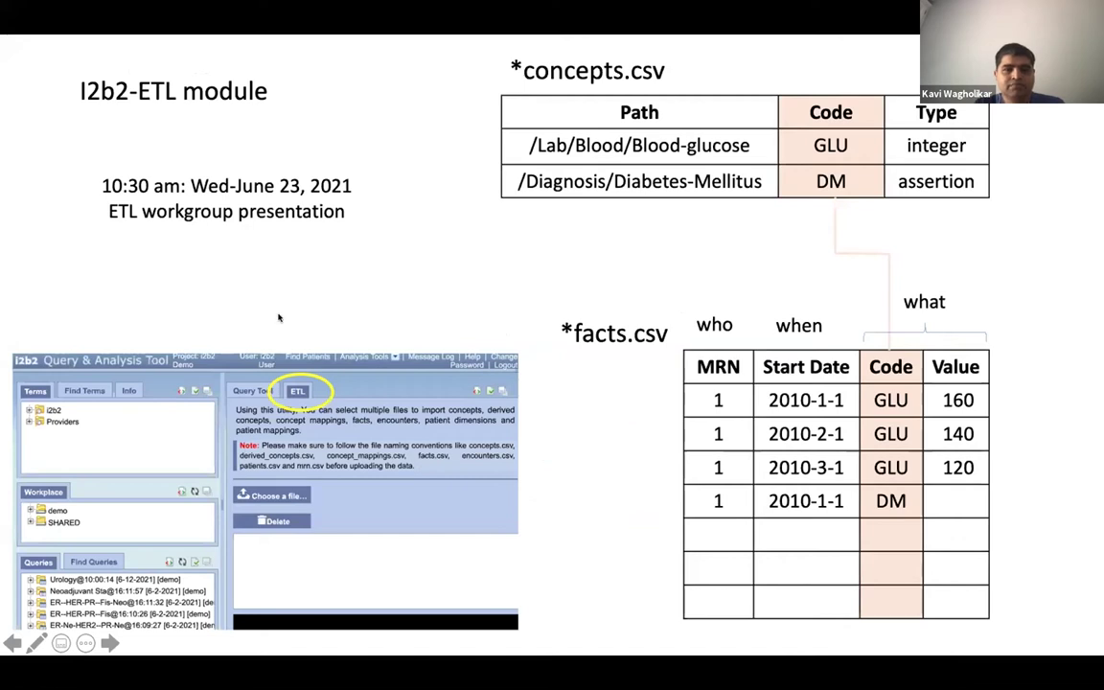
- End the slideshow on the I2b2-ETL module slide
{"action": "key", "text": "Escape"}
- Switch to the i2b2tm2021-workpaces spreadsheet and copy its shareable link
{"action": "key", "text": "super+Tab"}
{"action": "key", "text": "super+Tab"}
{"action": "key", "text": "super+Tab"}
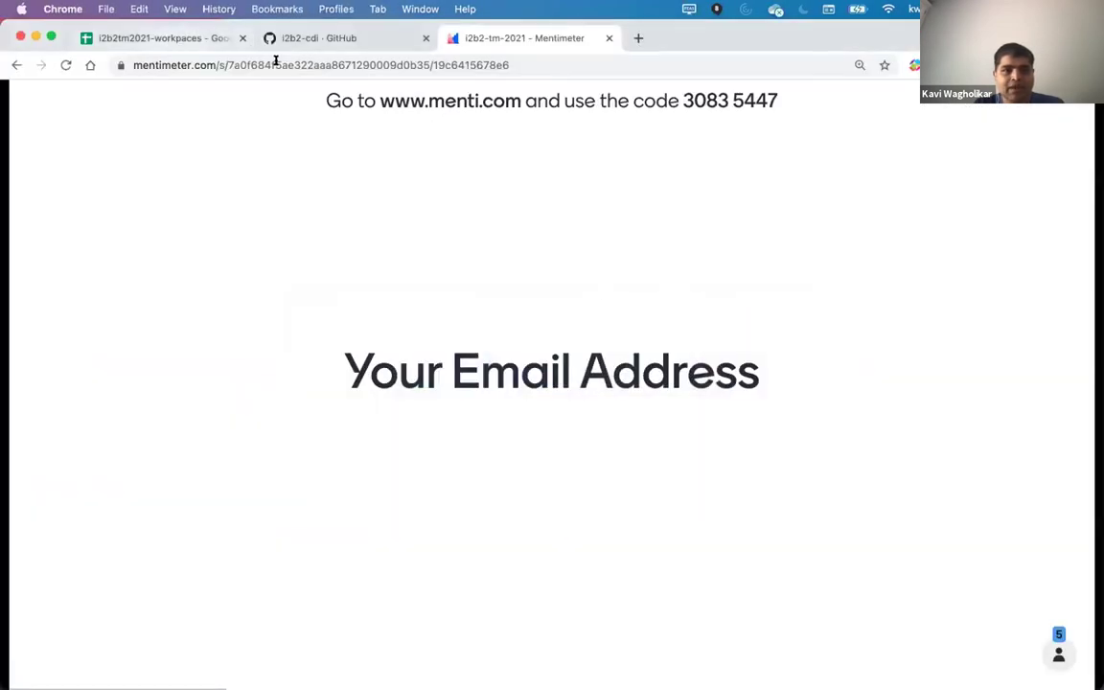
{"action": "key", "text": "super+1"}
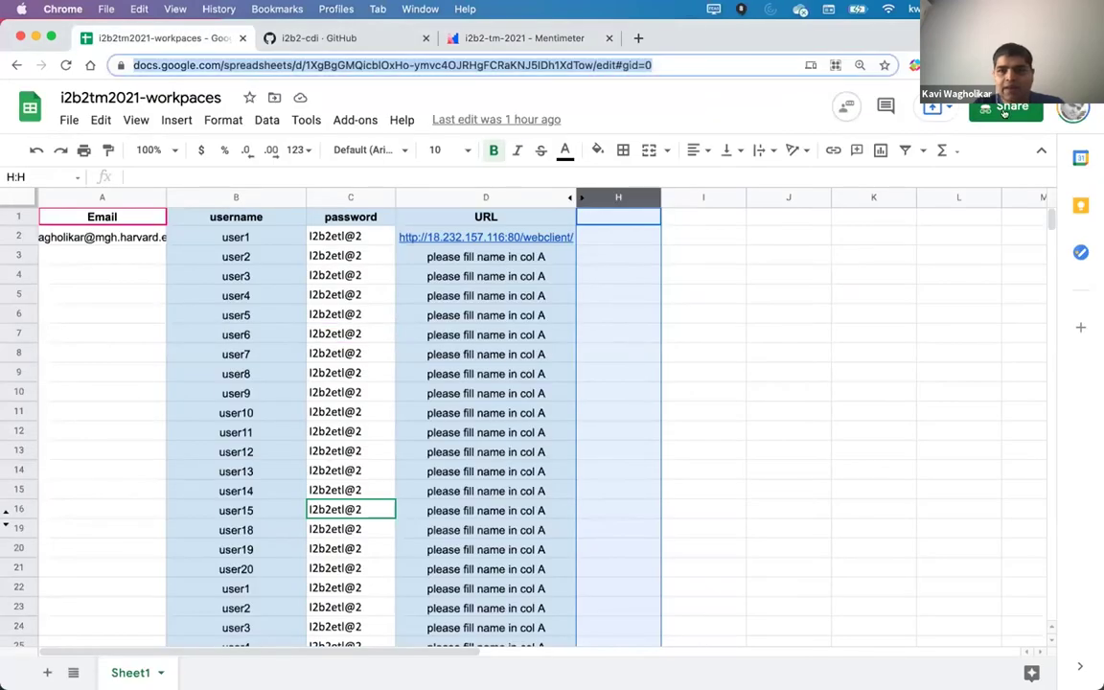
{"action": "left_click", "coordinate": [1003, 108]}
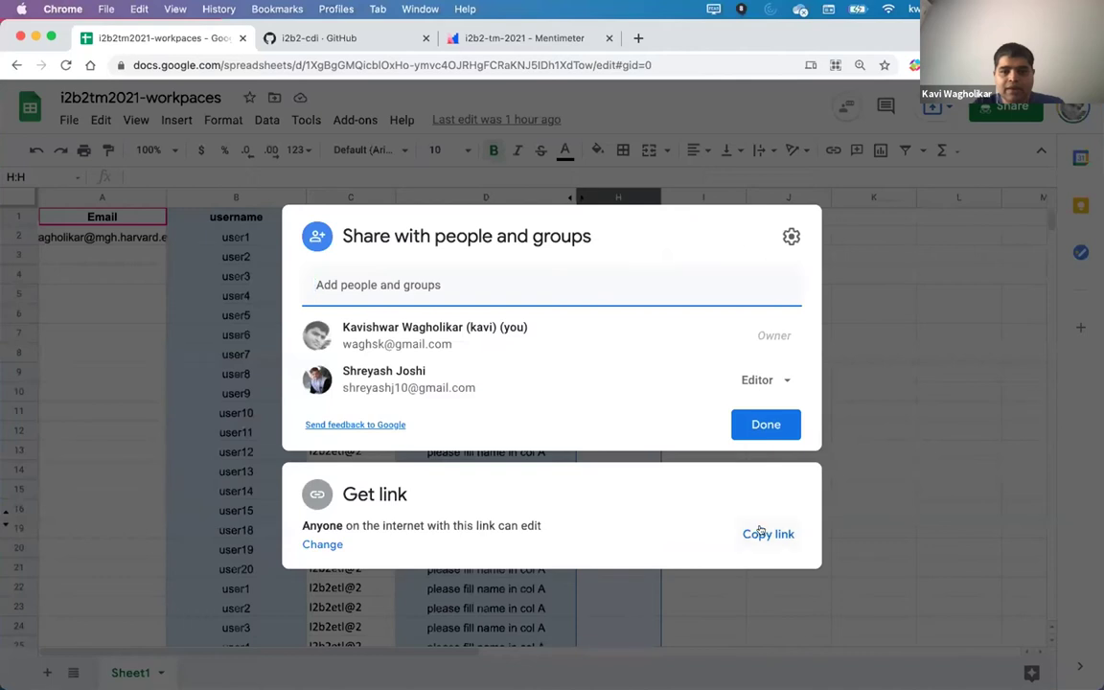
{"action": "left_click", "coordinate": [746, 533]}
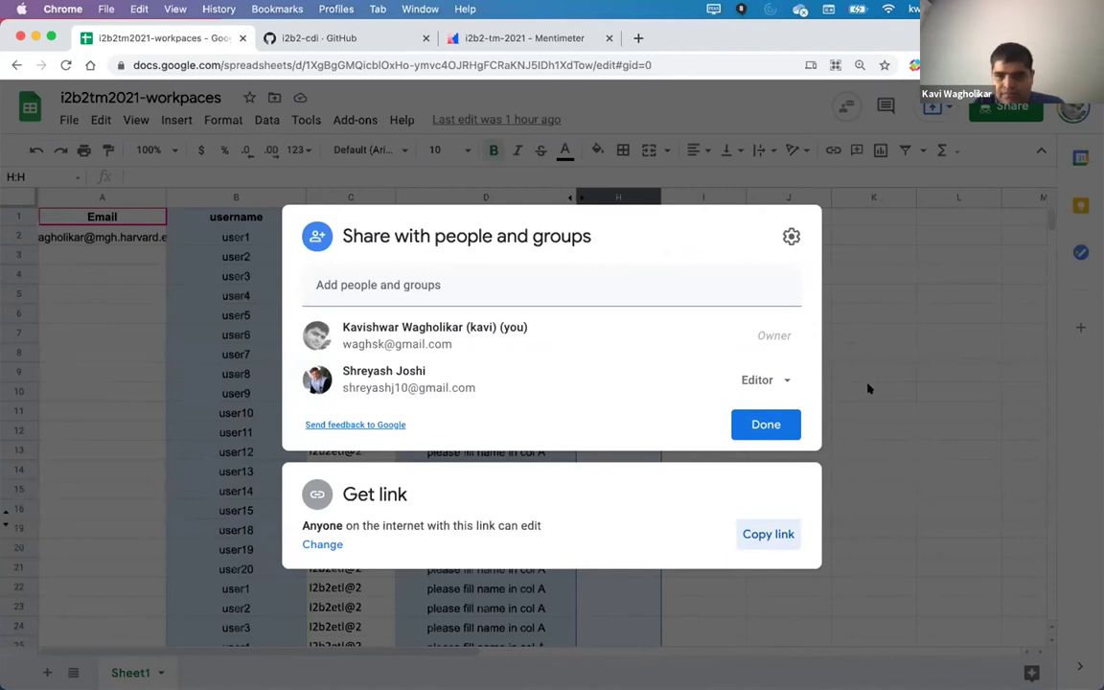
{"action": "left_click", "coordinate": [853, 479]}
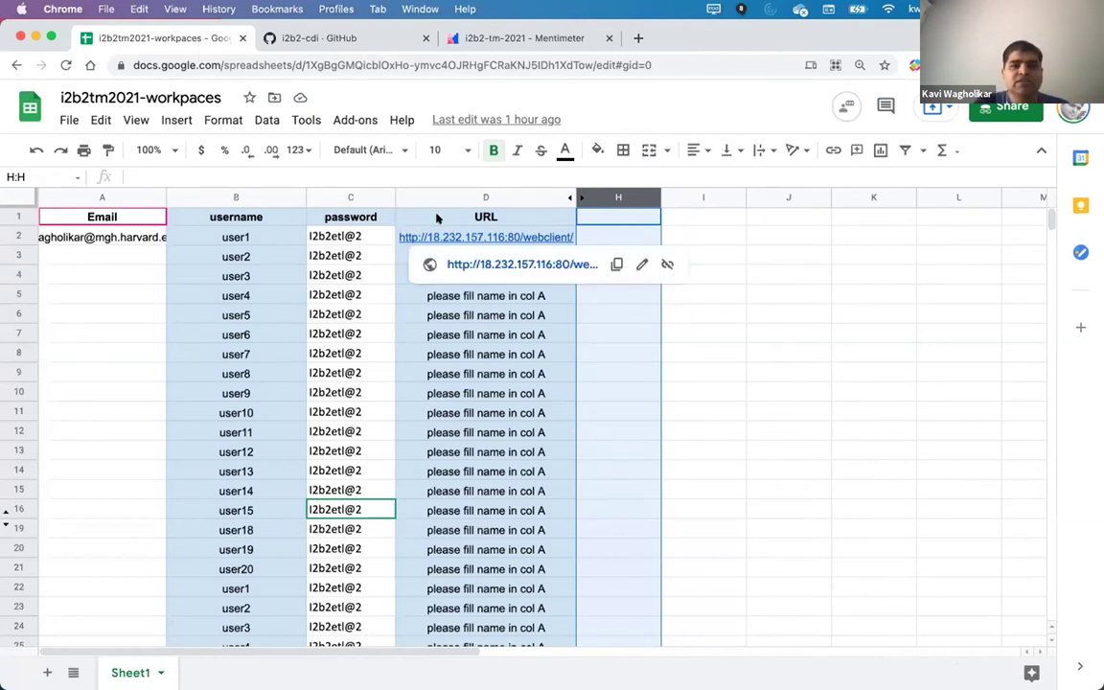
- Select the empty Email cell A4 in the spreadsheet
{"action": "left_click", "coordinate": [326, 353]}
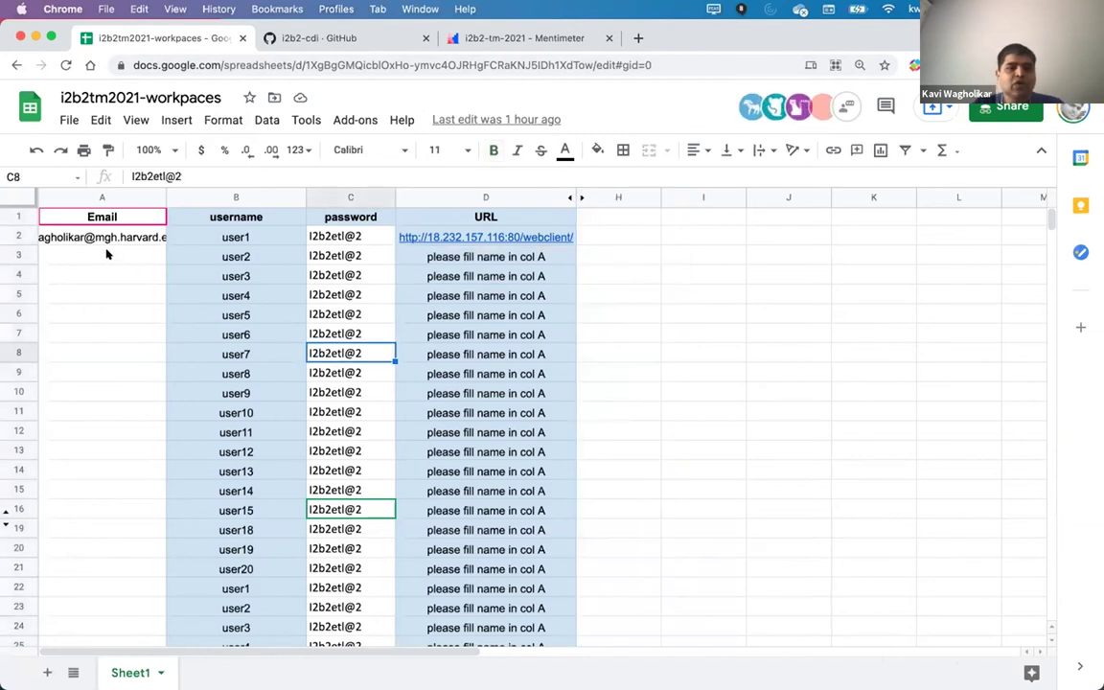
{"action": "left_click", "coordinate": [103, 254]}
{"action": "key", "text": "Down"}
{"action": "key", "text": "Down"}
{"action": "key", "text": "Down"}
{"action": "key", "text": "Up"}
{"action": "key", "text": "Up"}
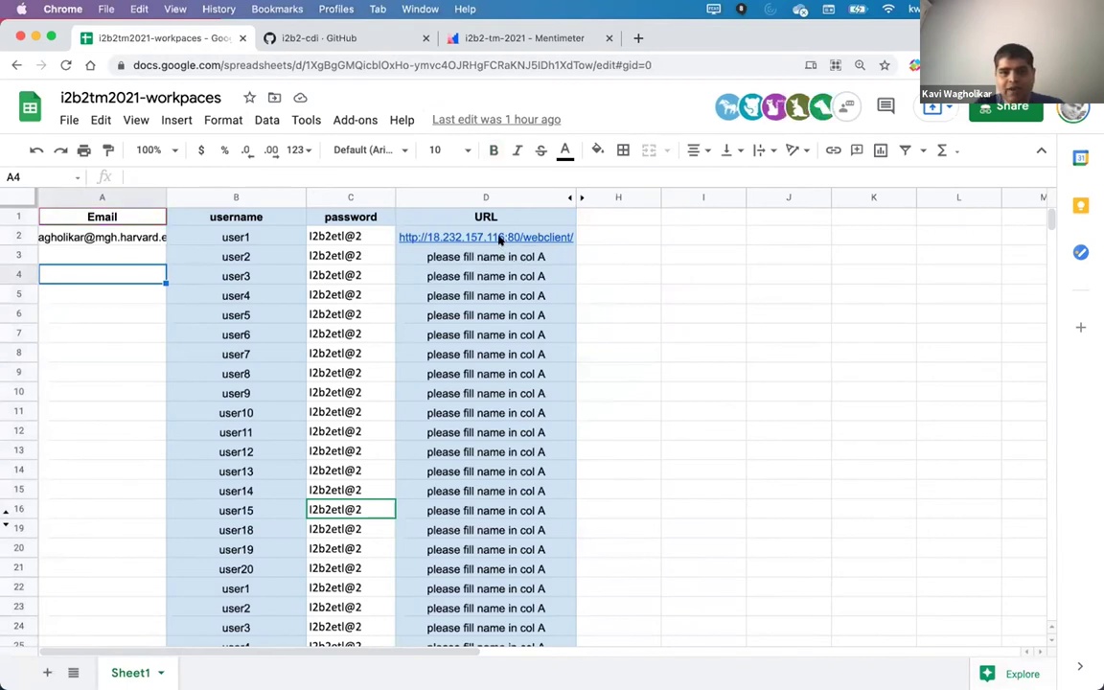
{"action": "mouse_move", "coordinate": [499, 239]}
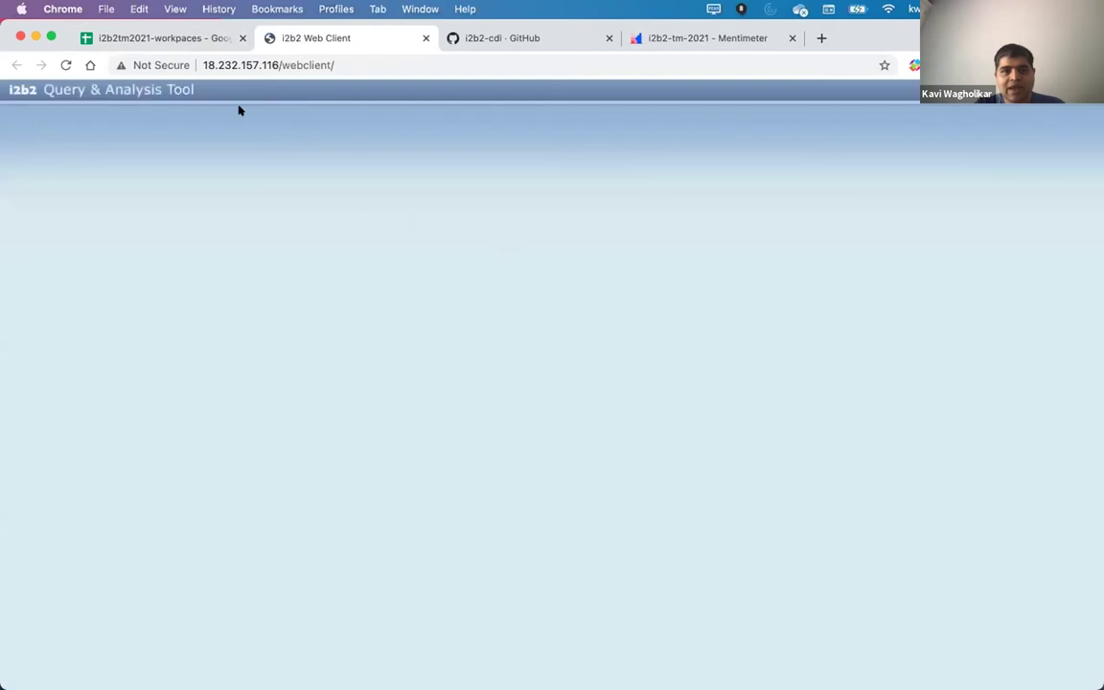
- Check the filled-in participant rows in the sheet, then return to the i2b2 login page
{"action": "left_click", "coordinate": [185, 38]}
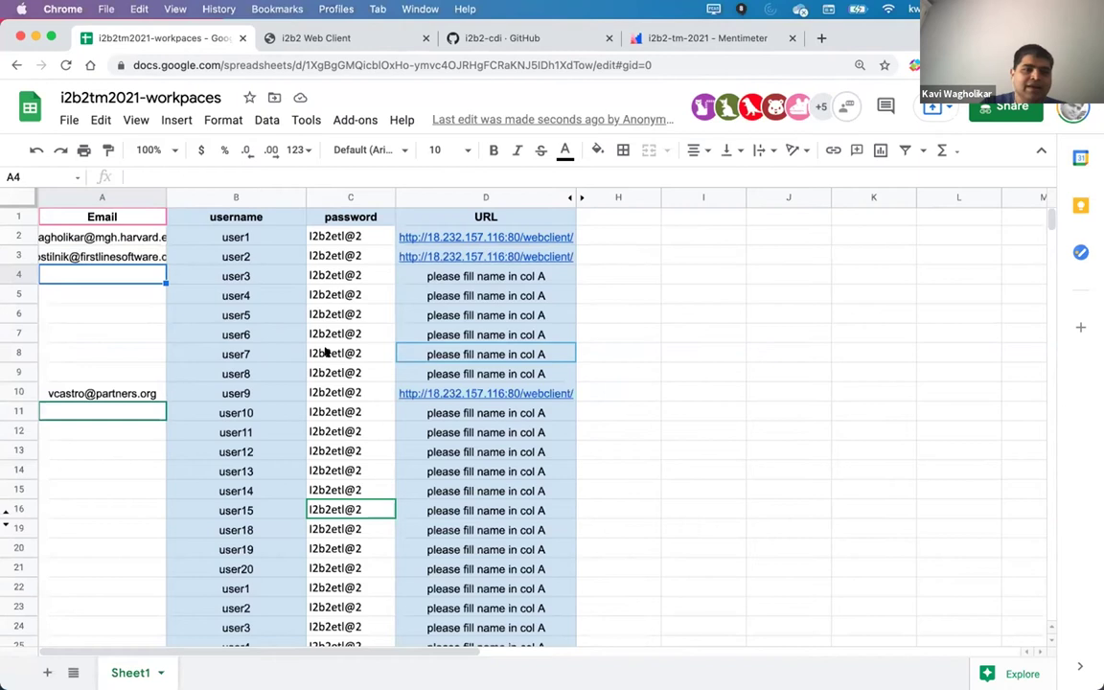
{"action": "left_click", "coordinate": [337, 40]}
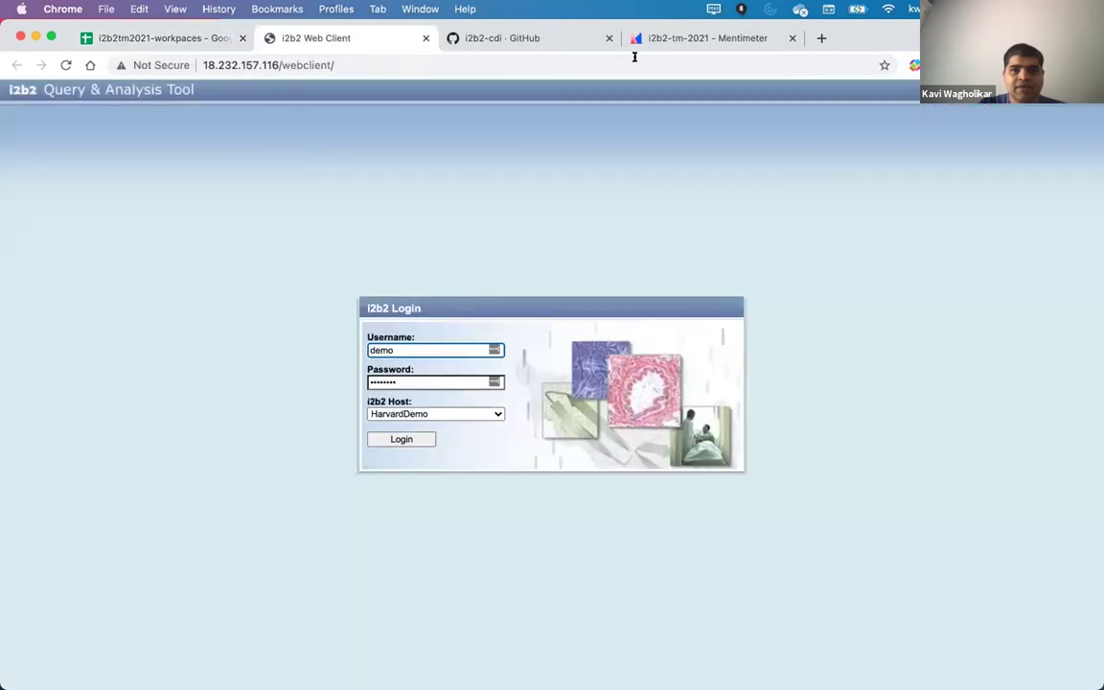
- Open the i2b2-workshop at AMIA Nov-2020 wiki page in a new tab and scroll to the exercise files
{"action": "left_click", "coordinate": [820, 37]}
{"action": "type", "text": "co"}
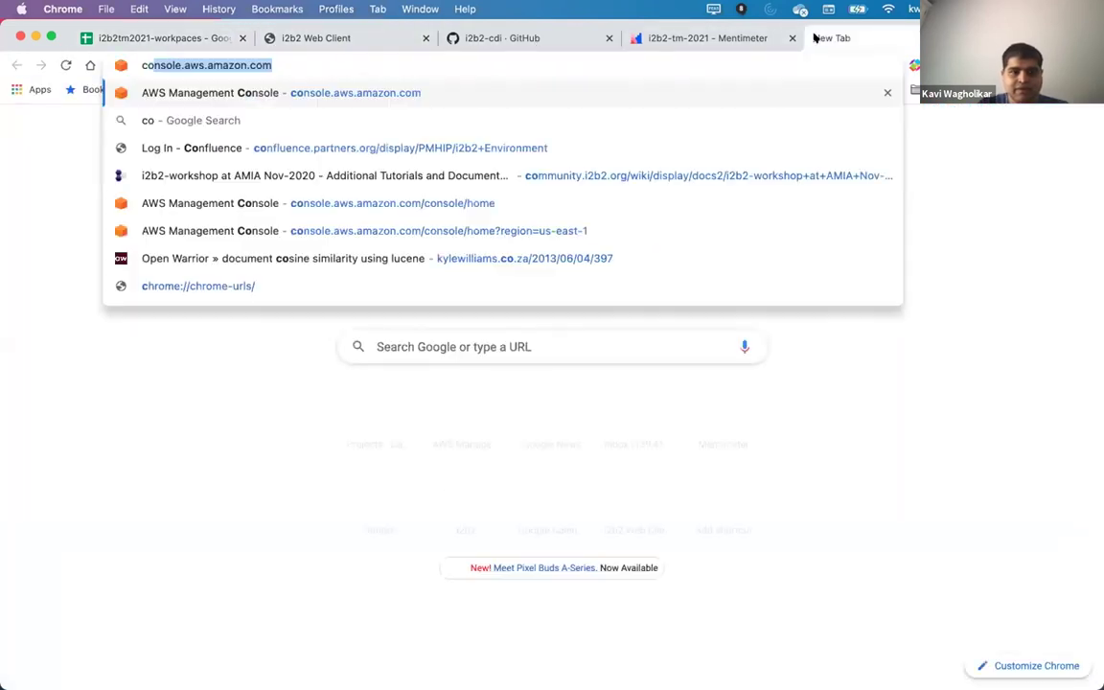
{"action": "type", "text": "m"}
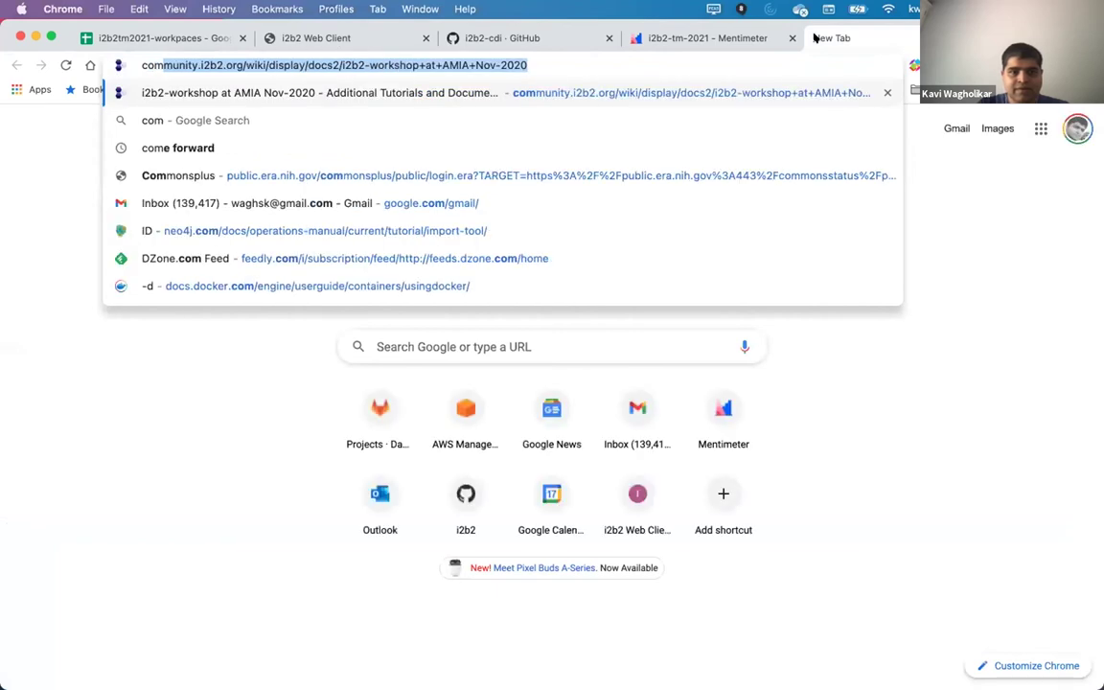
{"action": "key", "text": "BackSpace"}
{"action": "left_click", "coordinate": [679, 88]}
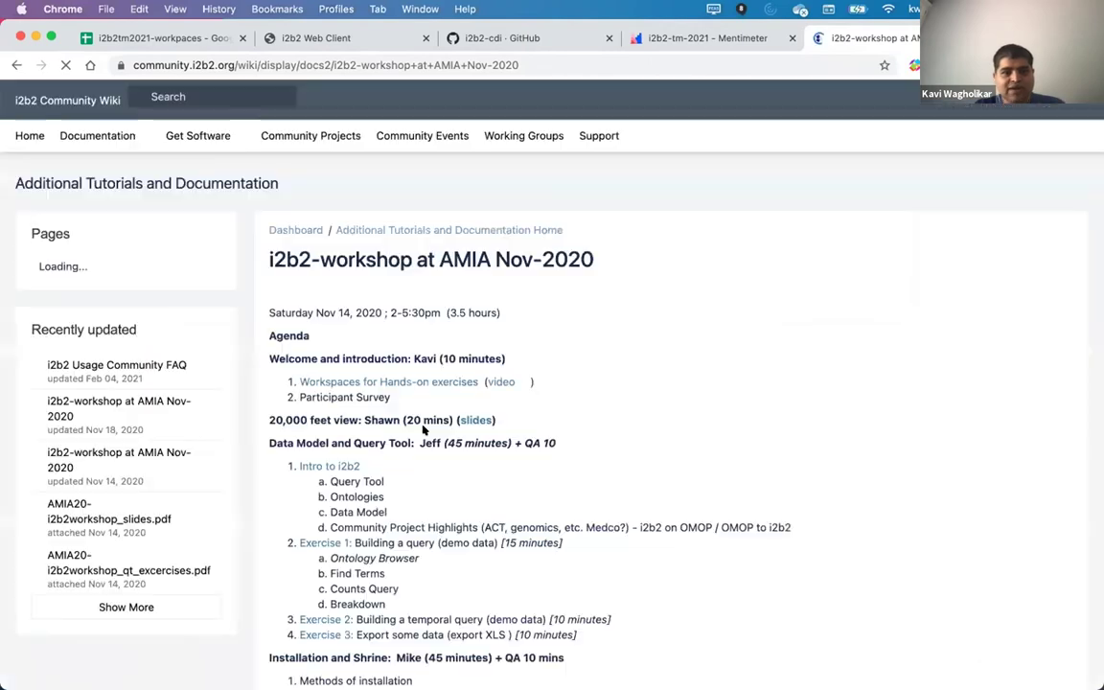
{"action": "scroll", "coordinate": [424, 427], "scroll_direction": "down", "scroll_amount": 5}
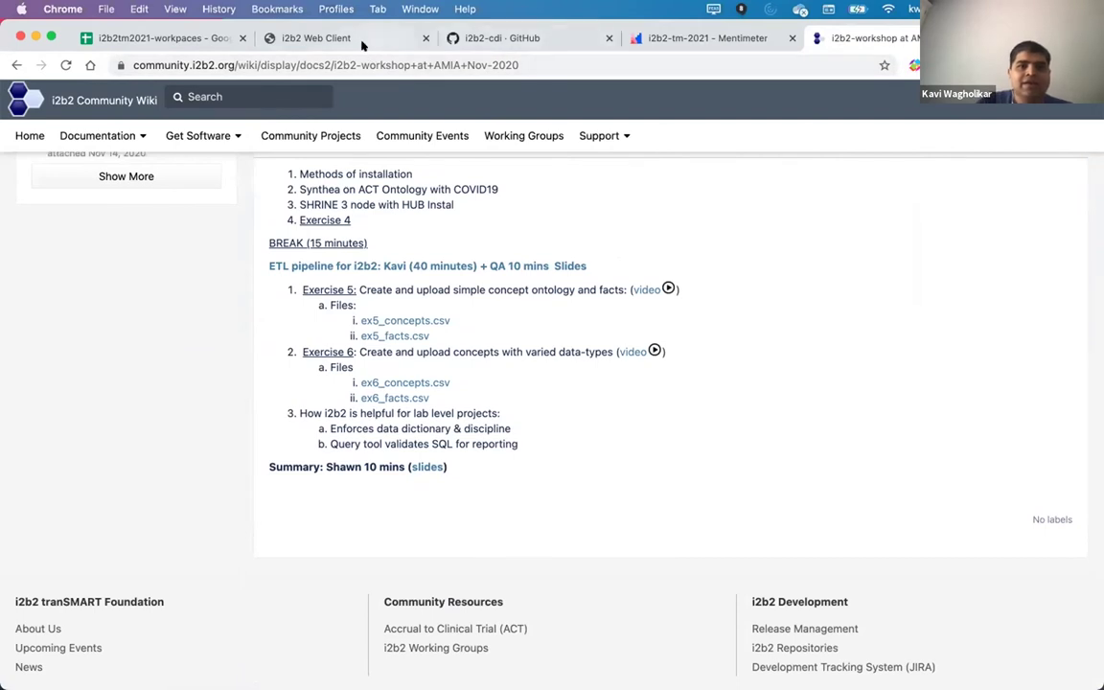
{"action": "left_click", "coordinate": [326, 38]}
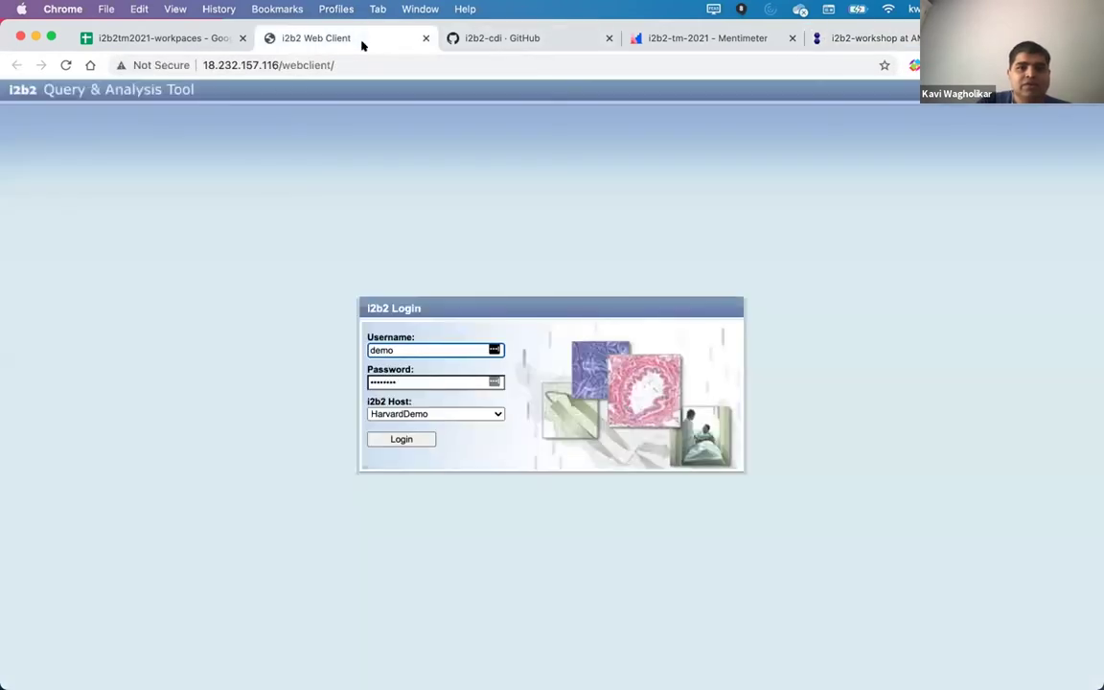
{"action": "double_click", "coordinate": [412, 348]}
{"action": "type", "text": "d"}
{"action": "type", "text": "ser"}
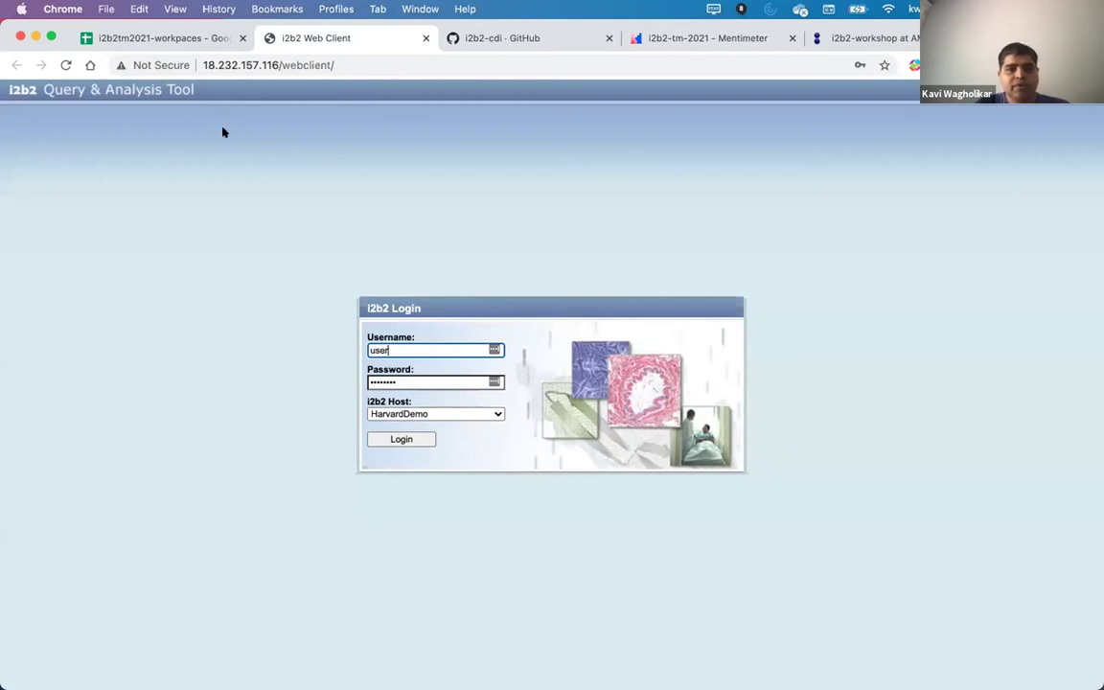
{"action": "left_click", "coordinate": [180, 37]}
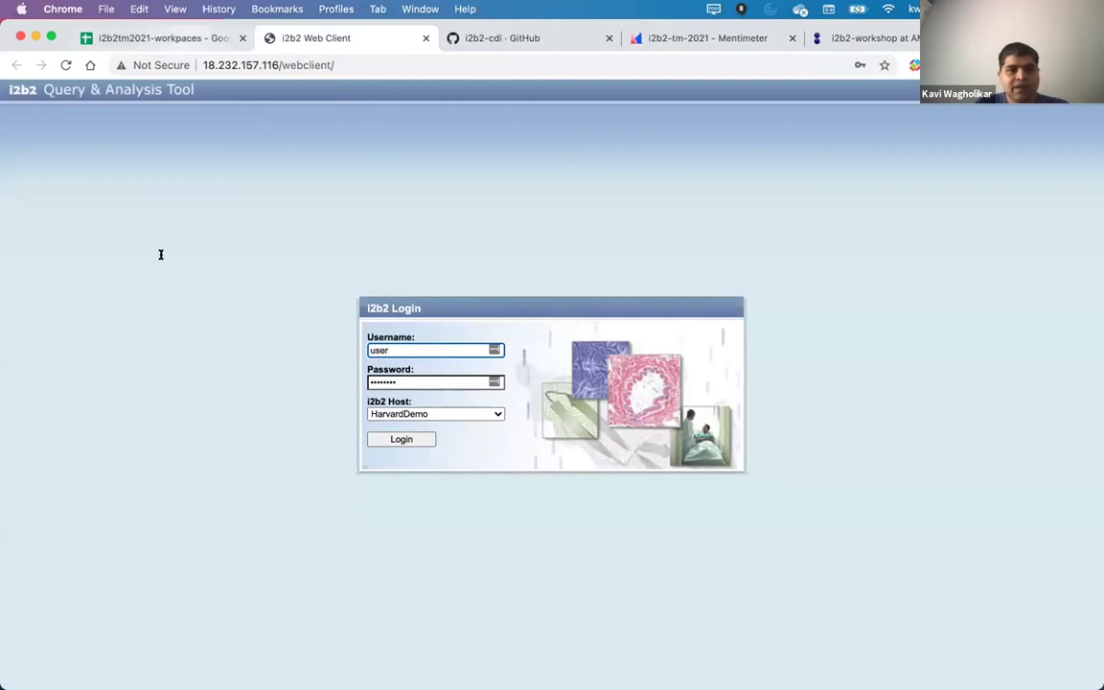
{"action": "left_click", "coordinate": [240, 235]}
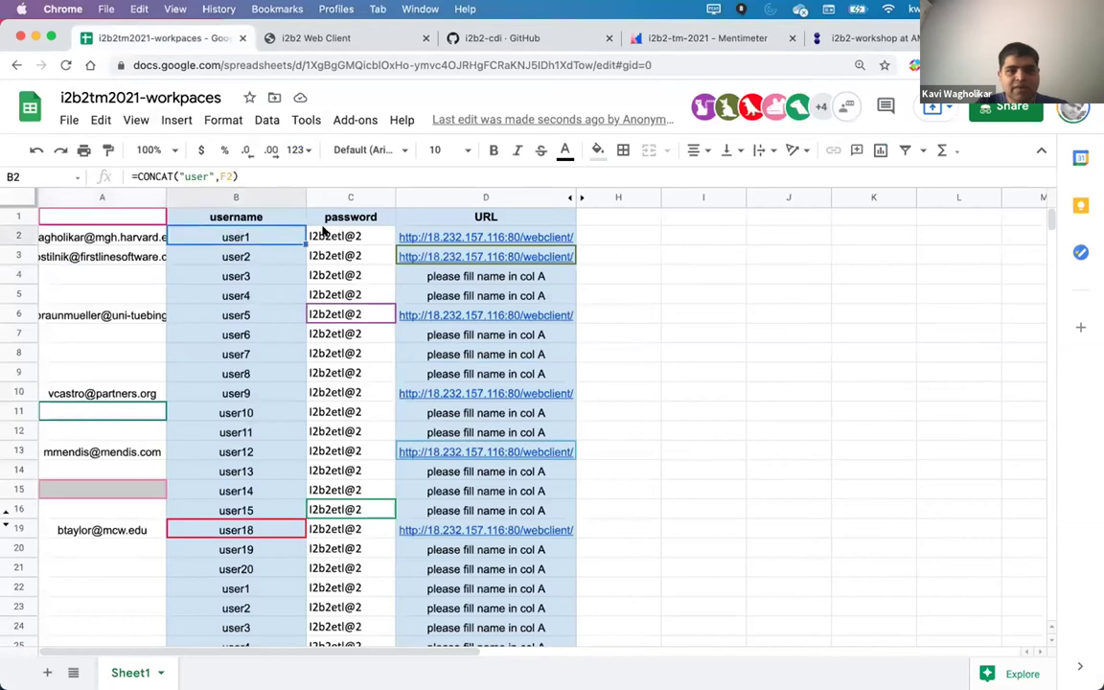
{"action": "left_click", "coordinate": [323, 235]}
{"action": "key", "text": "ctrl+c"}
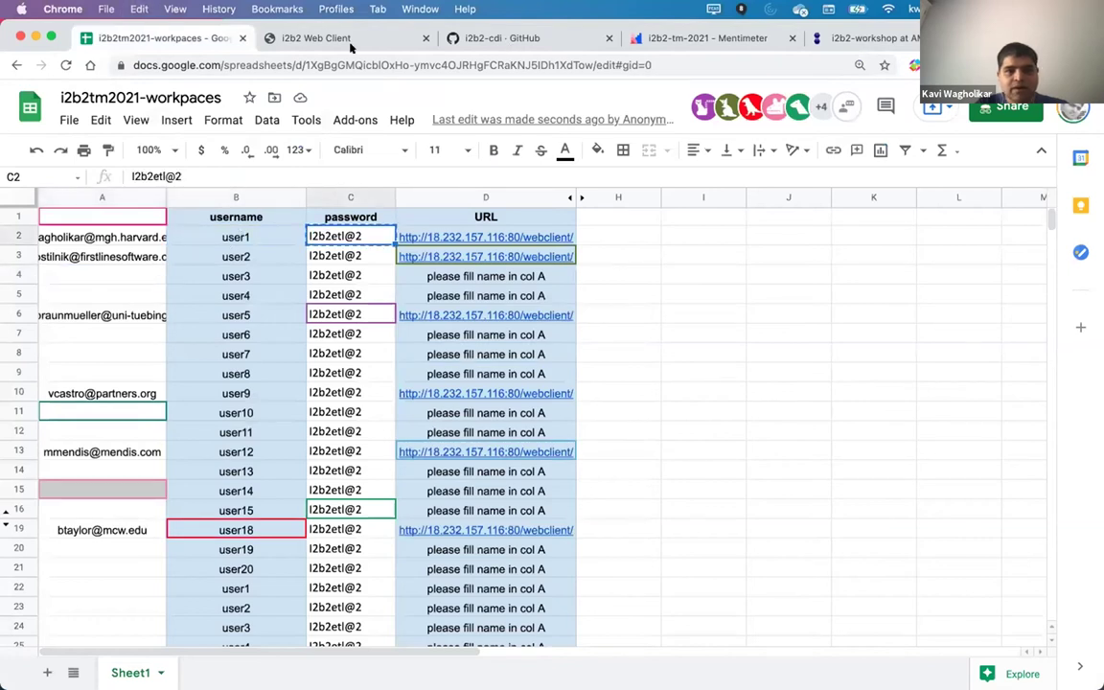
{"action": "left_click", "coordinate": [316, 41]}
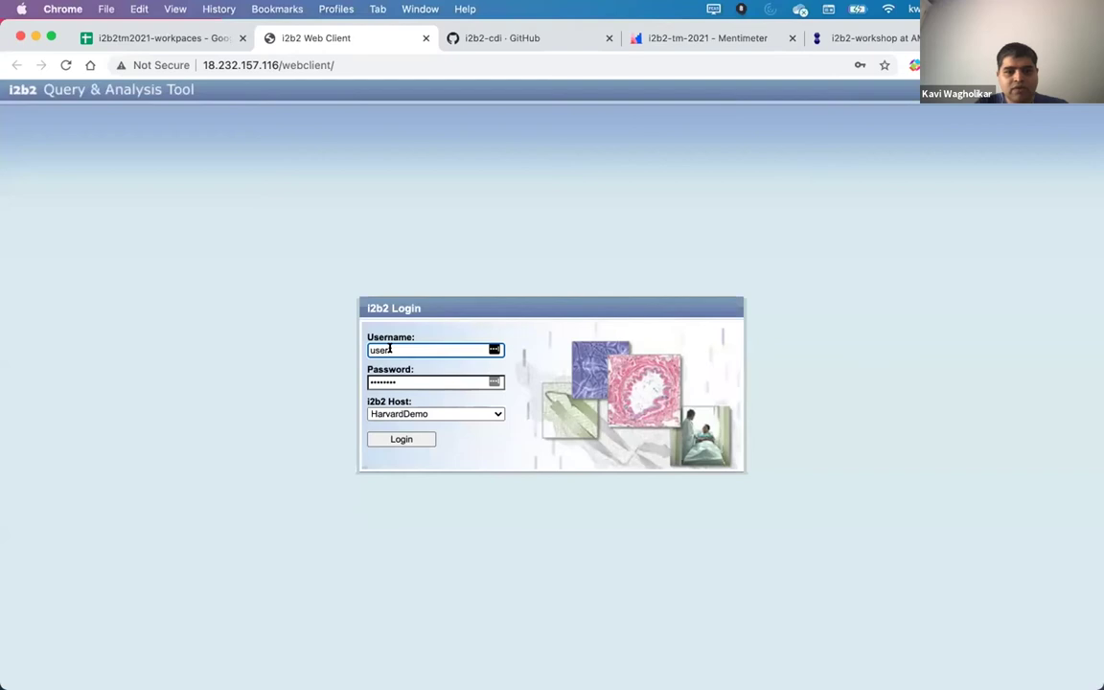
{"action": "left_click", "coordinate": [401, 383]}
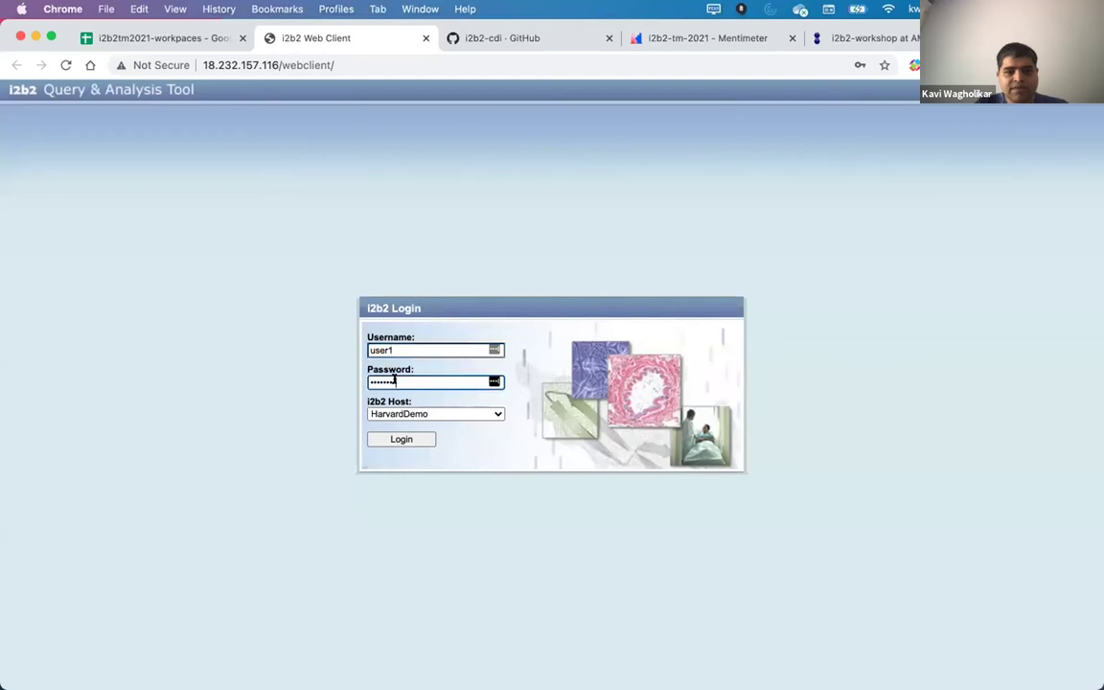
{"action": "left_click", "coordinate": [384, 438]}
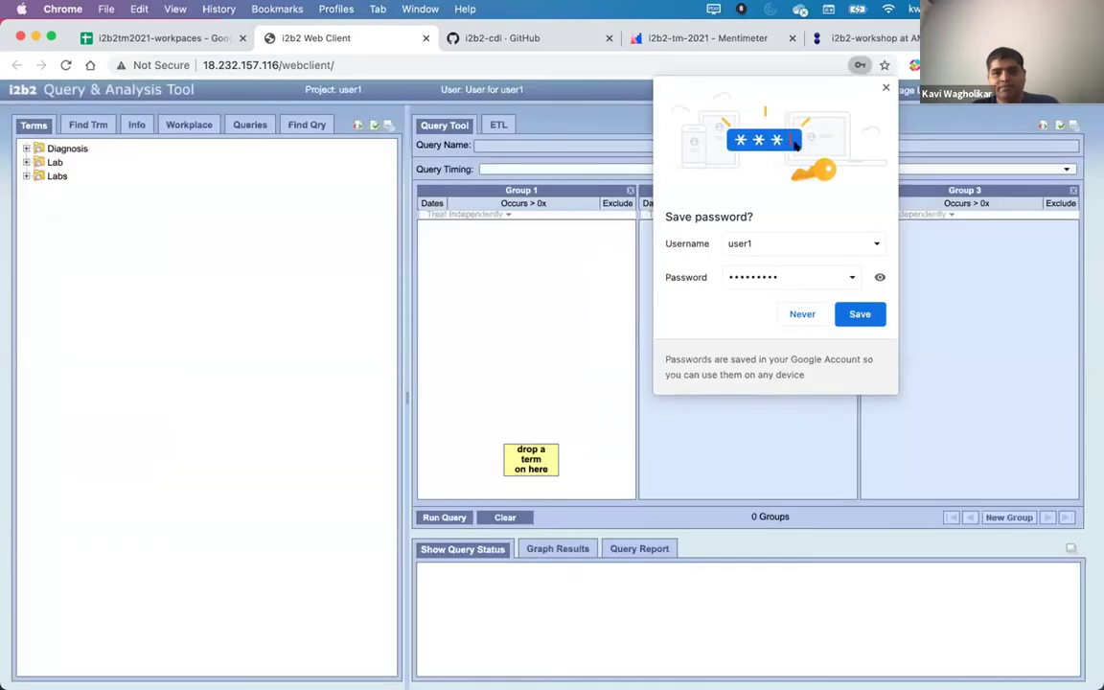
{"action": "left_click", "coordinate": [886, 86]}
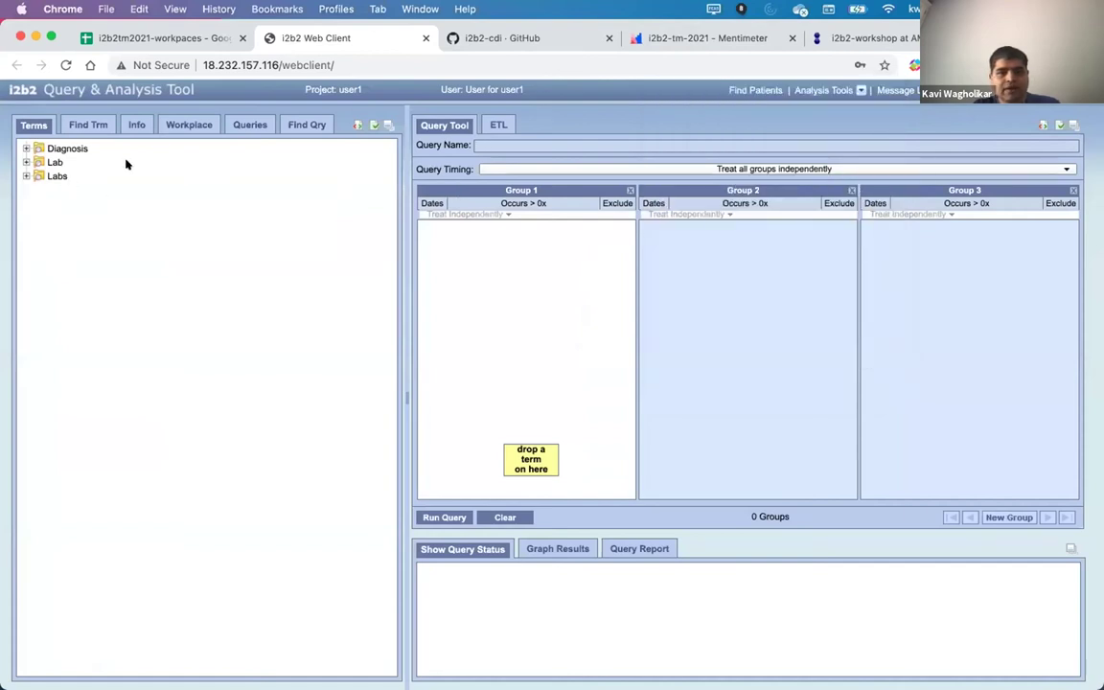
- From the ETL tab, delete and confirm removal of the existing data, emptying the Terms tree
{"action": "left_click", "coordinate": [495, 124]}
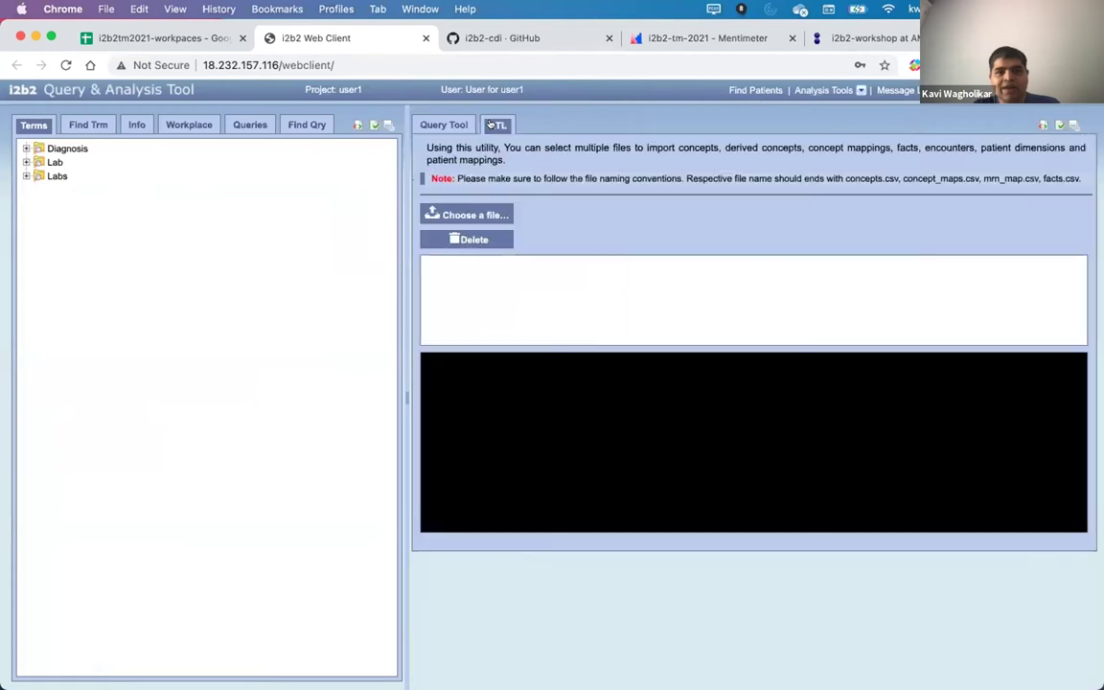
{"action": "left_click", "coordinate": [471, 240]}
{"action": "left_click", "coordinate": [613, 415]}
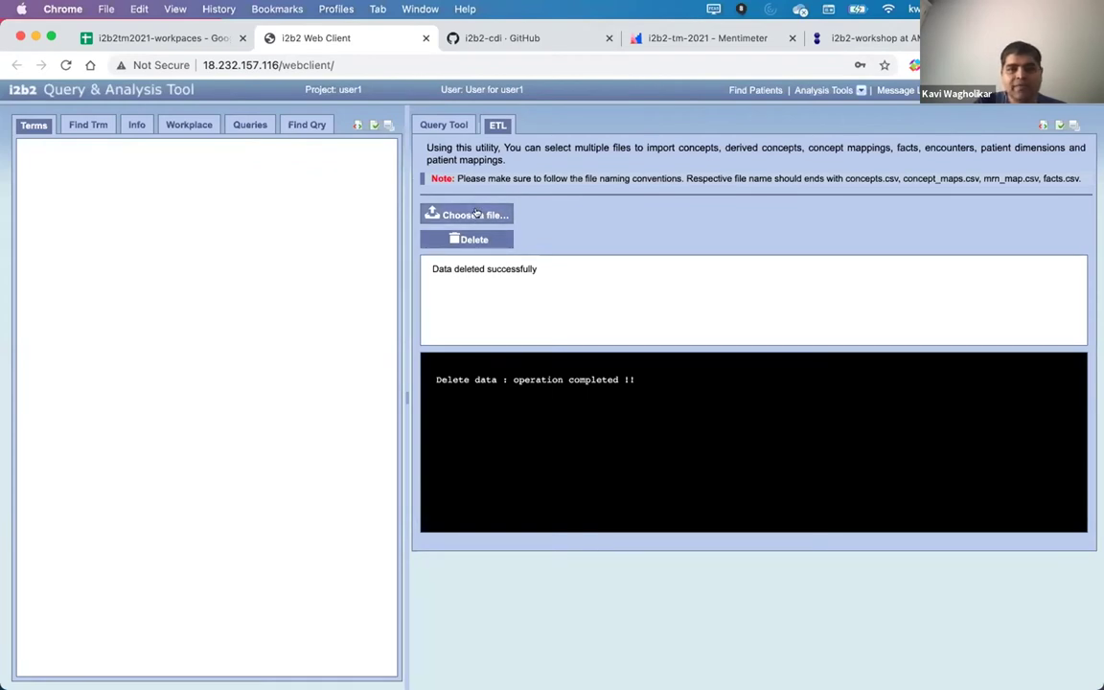
{"action": "key", "text": "super+Tab"}
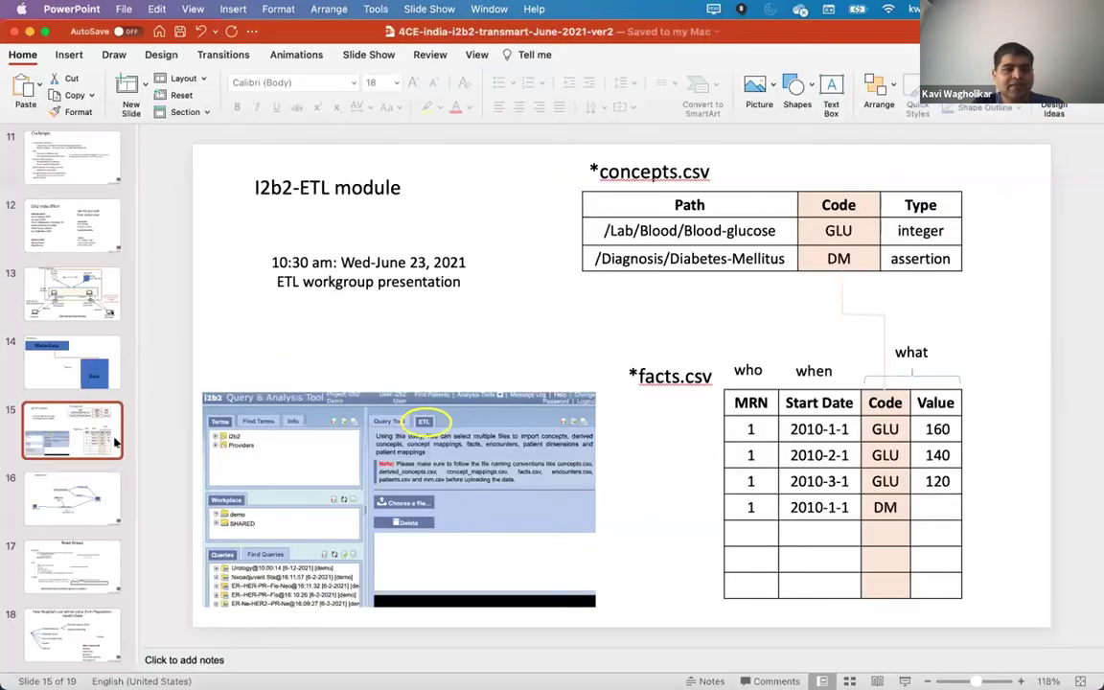
{"action": "left_click", "coordinate": [44, 32]}
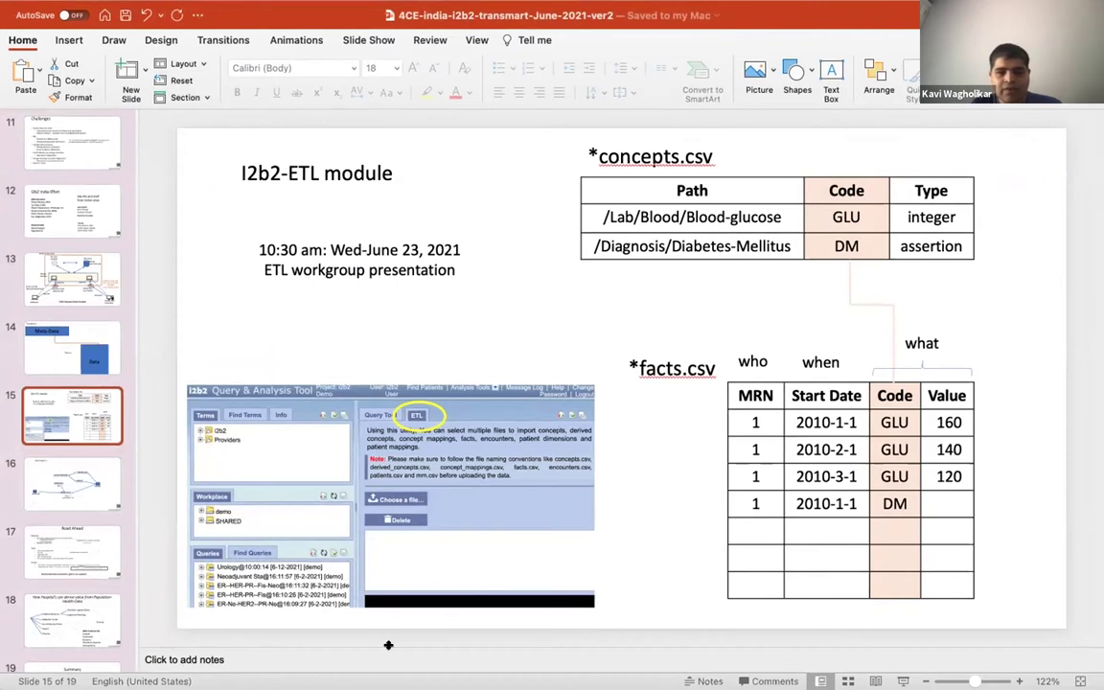
{"action": "key", "text": "super+Tab"}
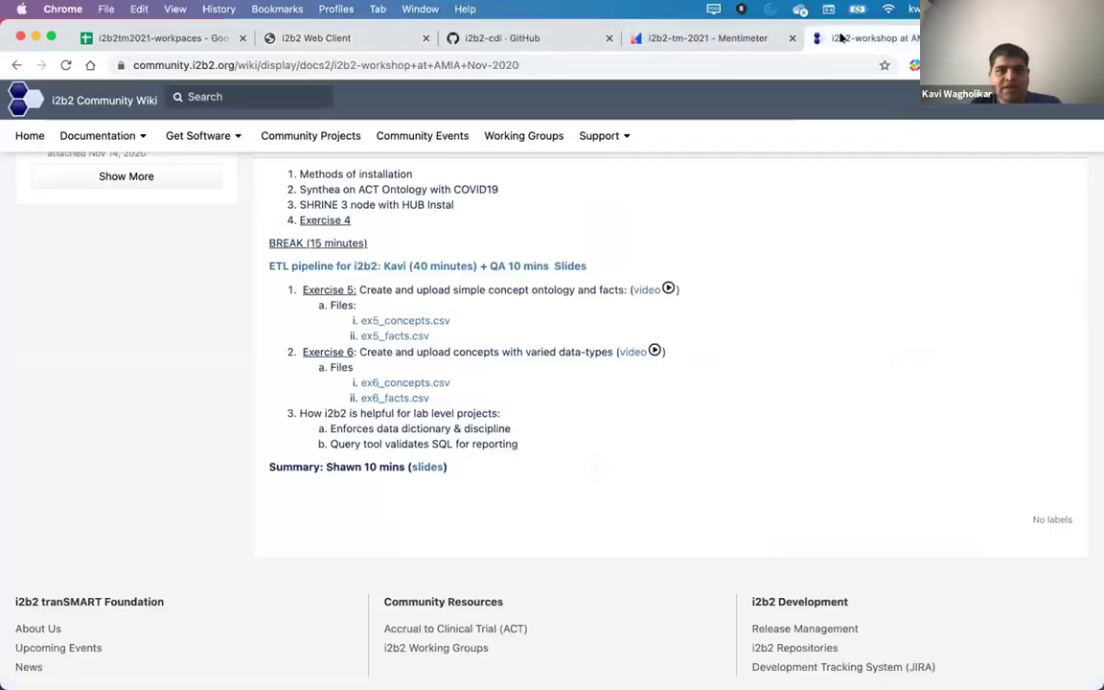
- Copy the link addresses of ex5_concepts.csv and ex5_facts.csv from the workshop wiki page
{"action": "left_click", "coordinate": [868, 38]}
{"action": "left_click", "coordinate": [542, 62]}
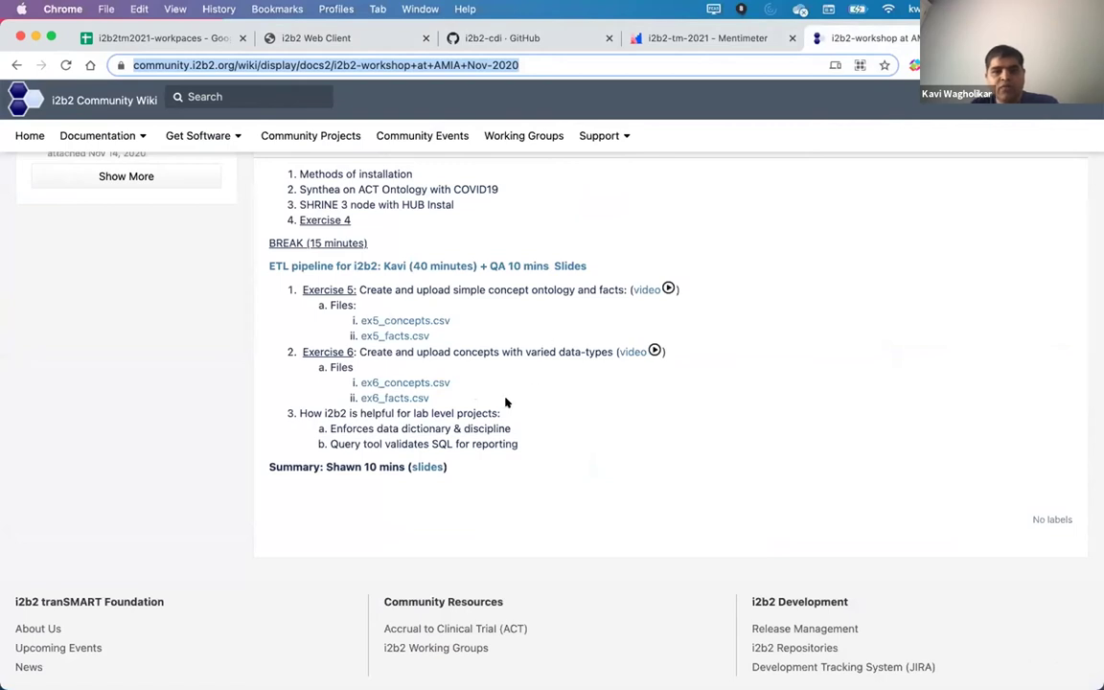
{"action": "left_click", "coordinate": [517, 494]}
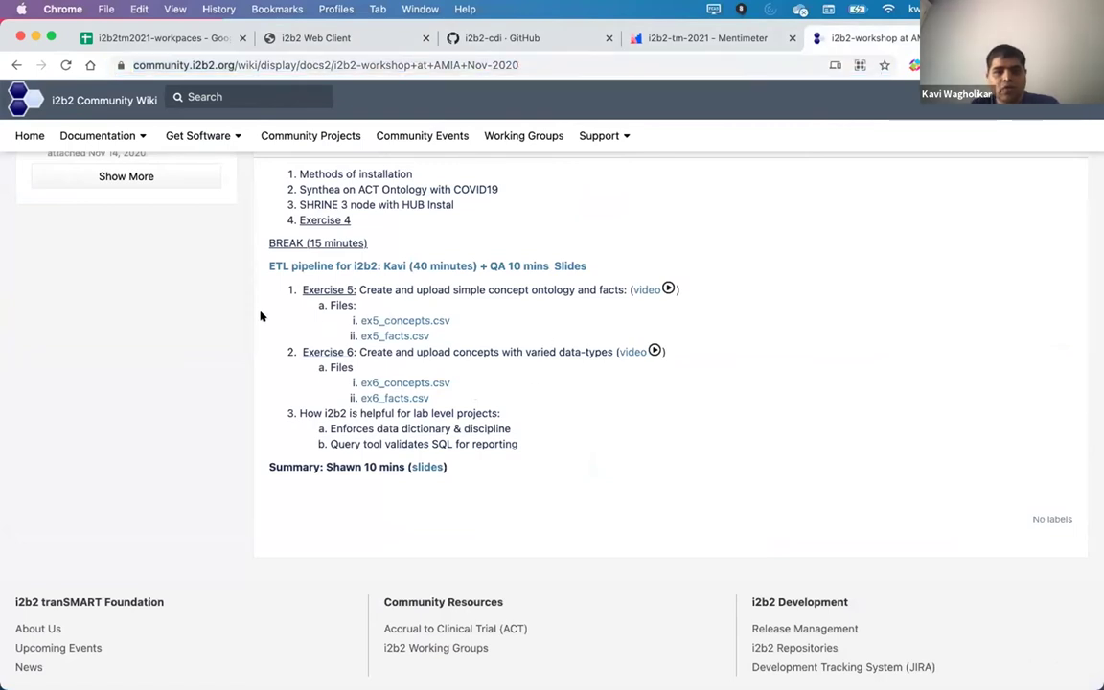
{"action": "triple_click", "coordinate": [376, 324]}
{"action": "right_click", "coordinate": [377, 324]}
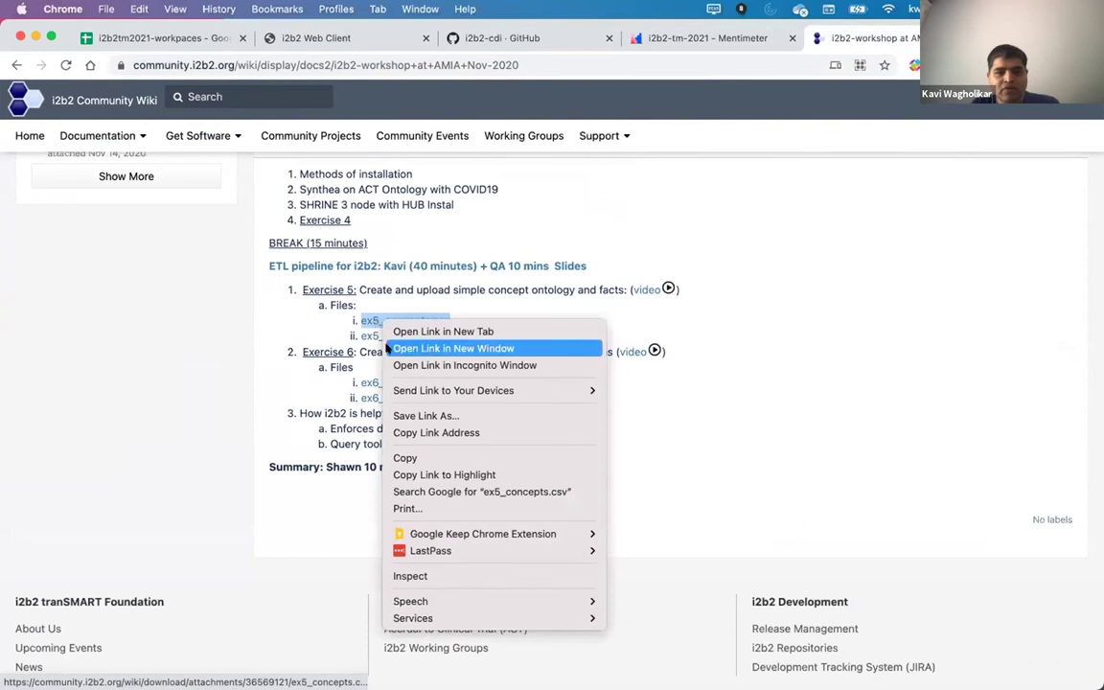
{"action": "left_click", "coordinate": [414, 430]}
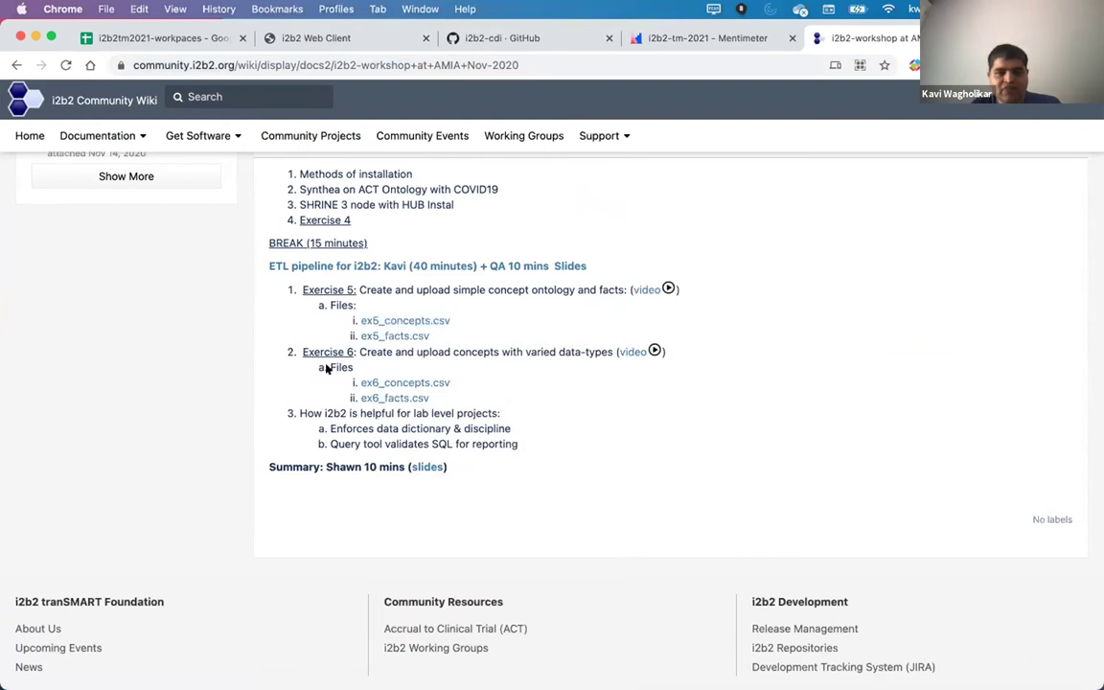
{"action": "left_click", "coordinate": [384, 343]}
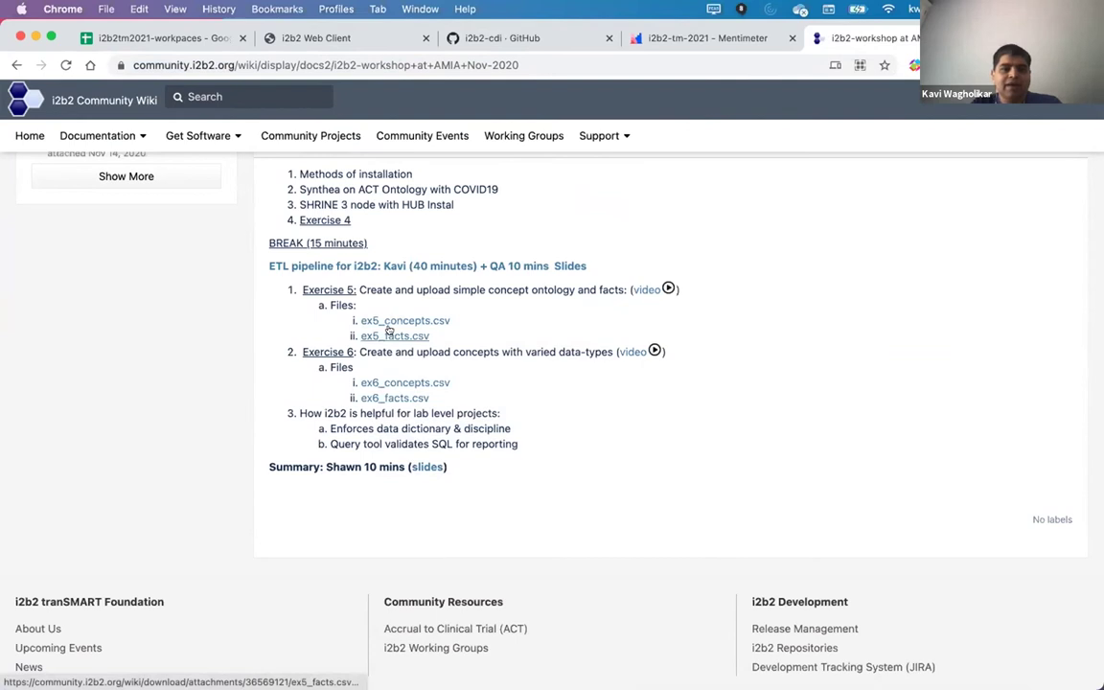
{"action": "right_click", "coordinate": [382, 330]}
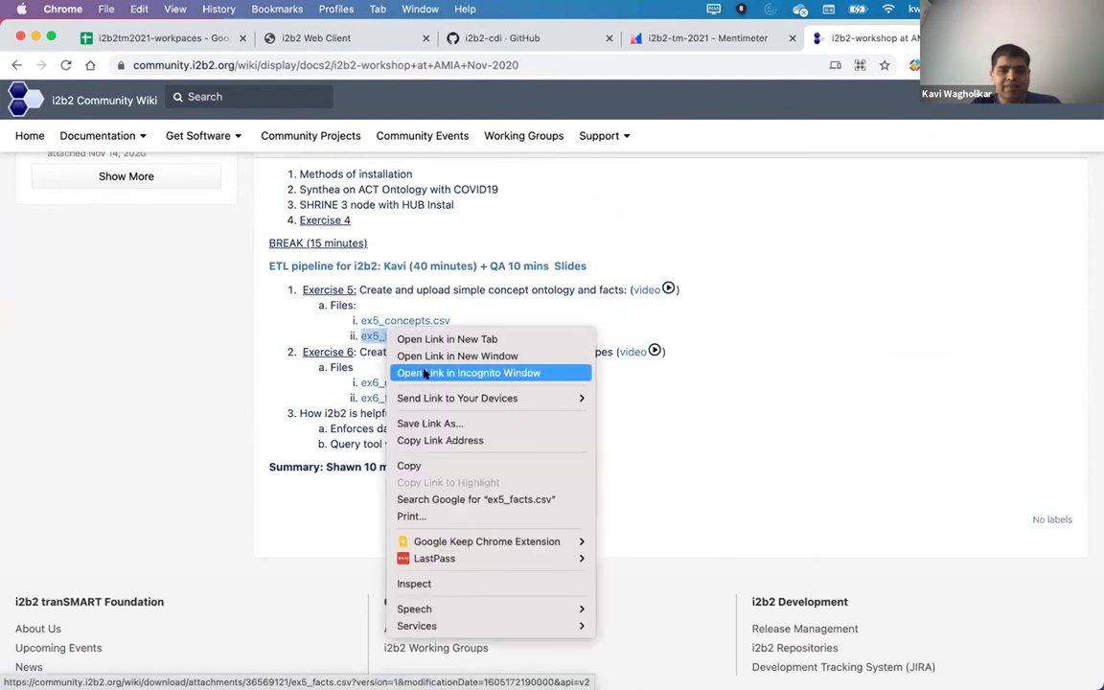
{"action": "left_click", "coordinate": [436, 440]}
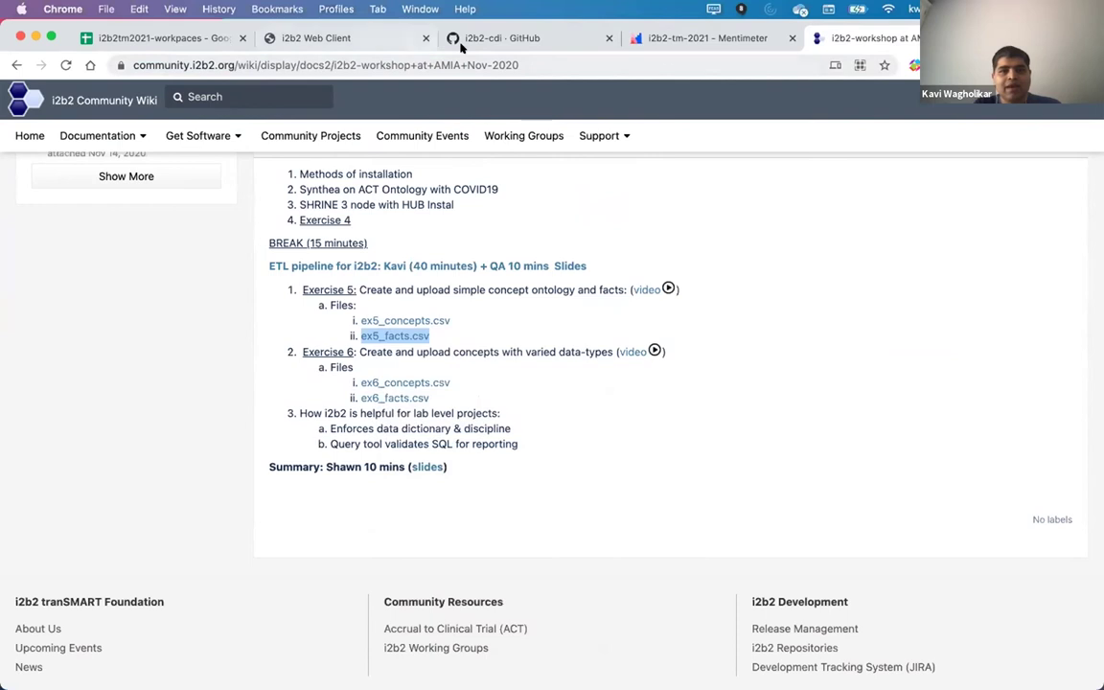
- Import 1ex5_concepts.csv into the i2b2 Web Client, loading 4 of 4 rows
{"action": "left_click", "coordinate": [362, 38]}
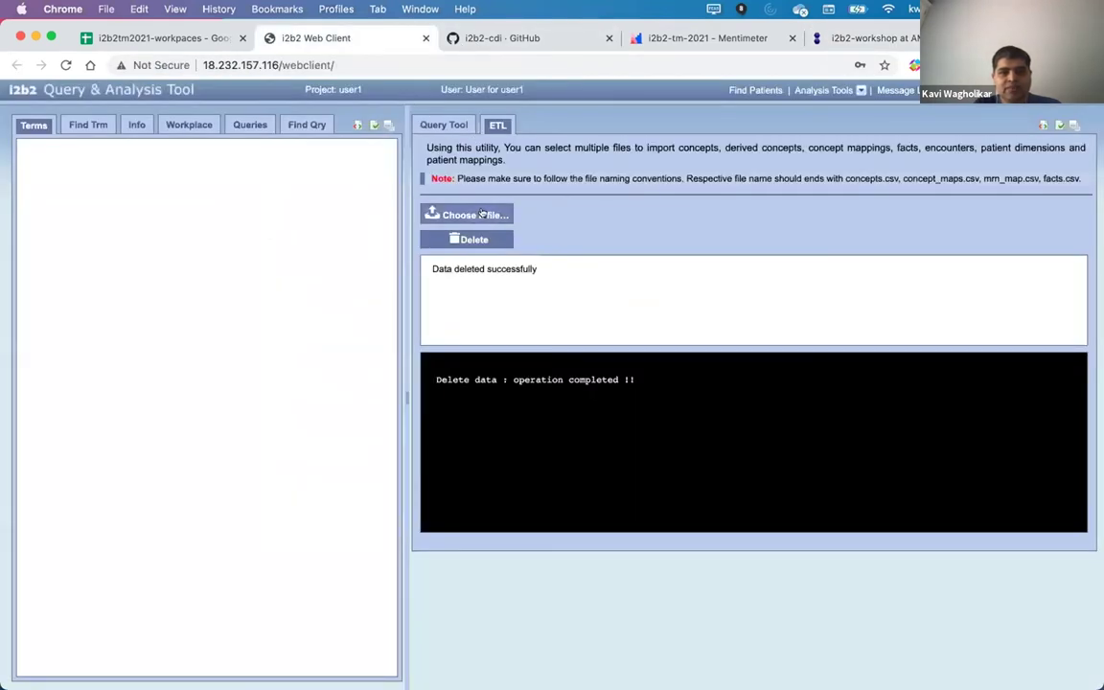
{"action": "left_click", "coordinate": [484, 215]}
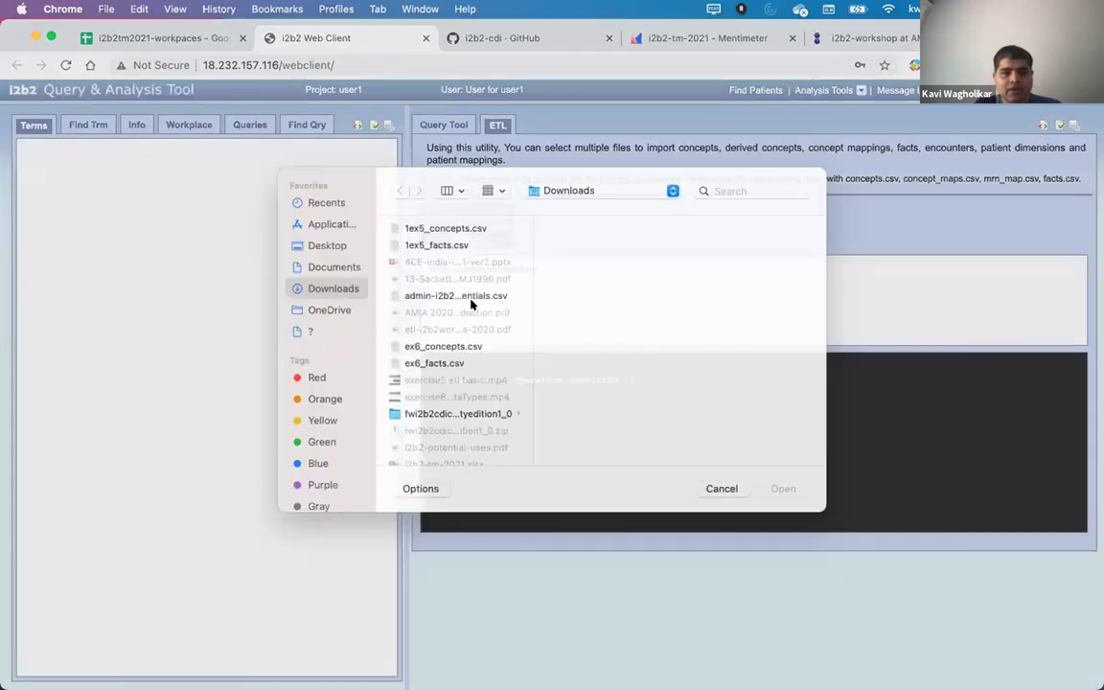
{"action": "scroll", "coordinate": [445, 314], "scroll_direction": "down", "scroll_amount": 1}
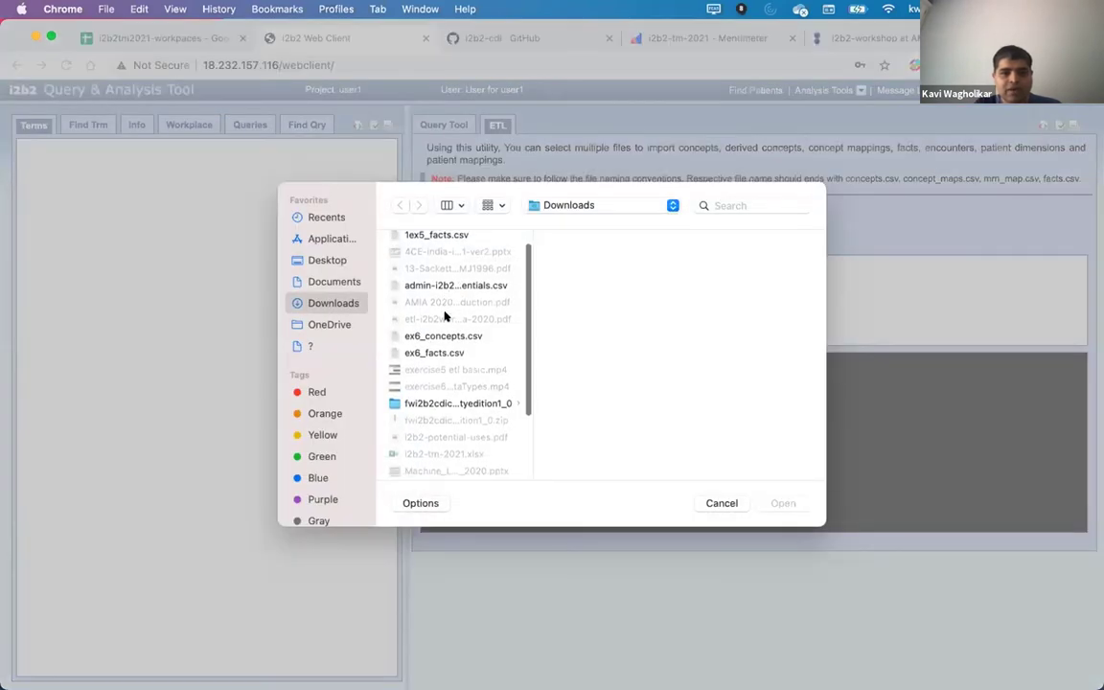
{"action": "scroll", "coordinate": [445, 316], "scroll_direction": "up", "scroll_amount": 1}
{"action": "scroll", "coordinate": [442, 313], "scroll_direction": "down", "scroll_amount": 5}
{"action": "scroll", "coordinate": [441, 314], "scroll_direction": "up", "scroll_amount": 5}
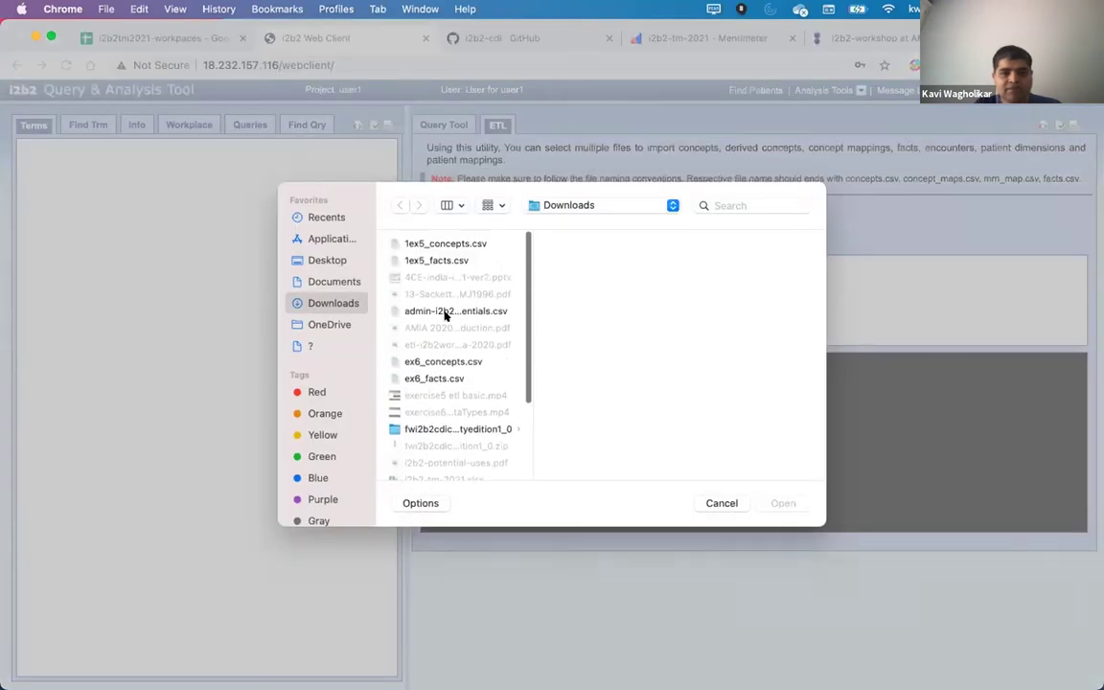
{"action": "left_click", "coordinate": [426, 245]}
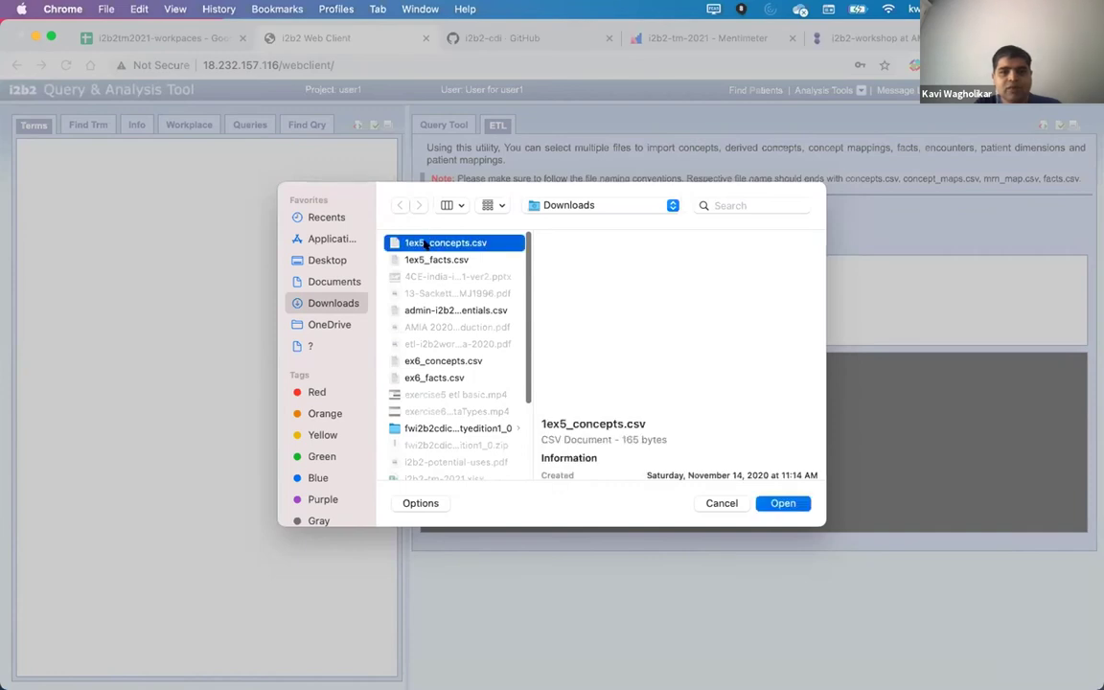
{"action": "double_click", "coordinate": [425, 244]}
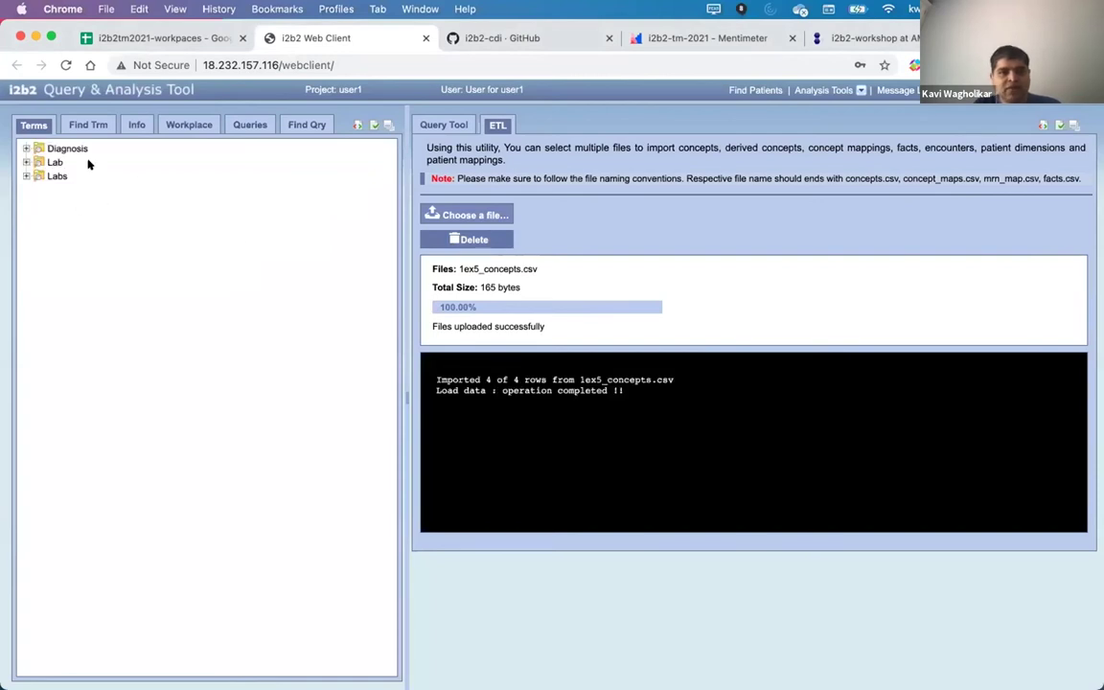
- Expand Lab, Diagnosis and Covid in the Terms tree to show Diabetes-Mellitus and Report
{"action": "left_click", "coordinate": [26, 177]}
{"action": "left_click", "coordinate": [26, 176]}
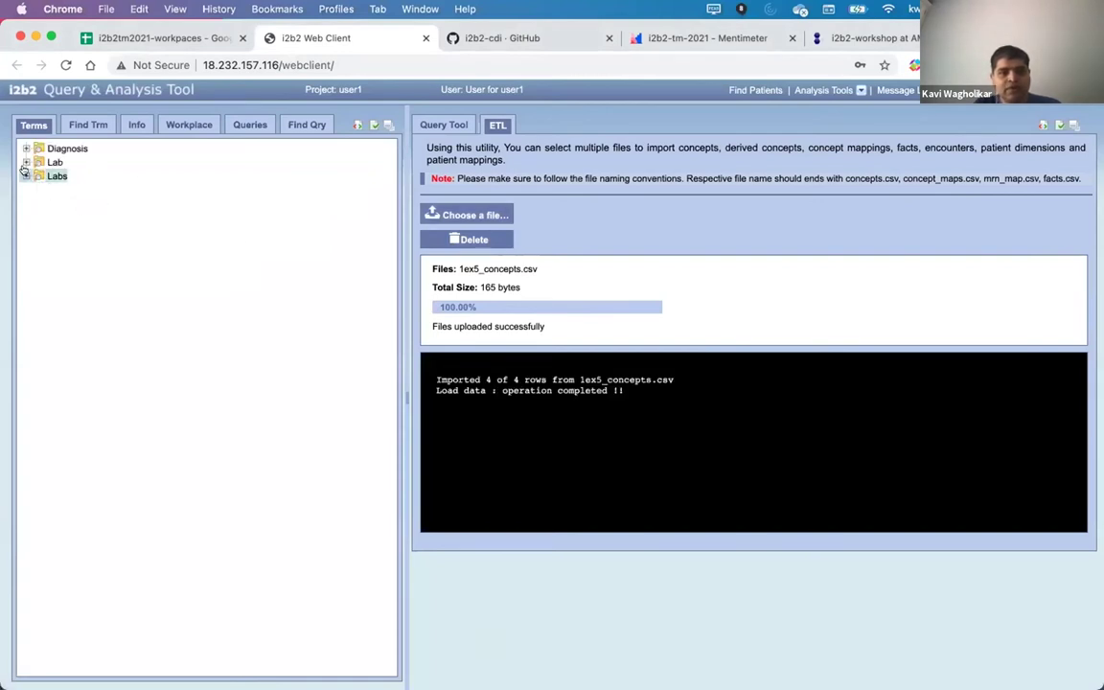
{"action": "left_click", "coordinate": [26, 162]}
{"action": "left_click", "coordinate": [26, 148]}
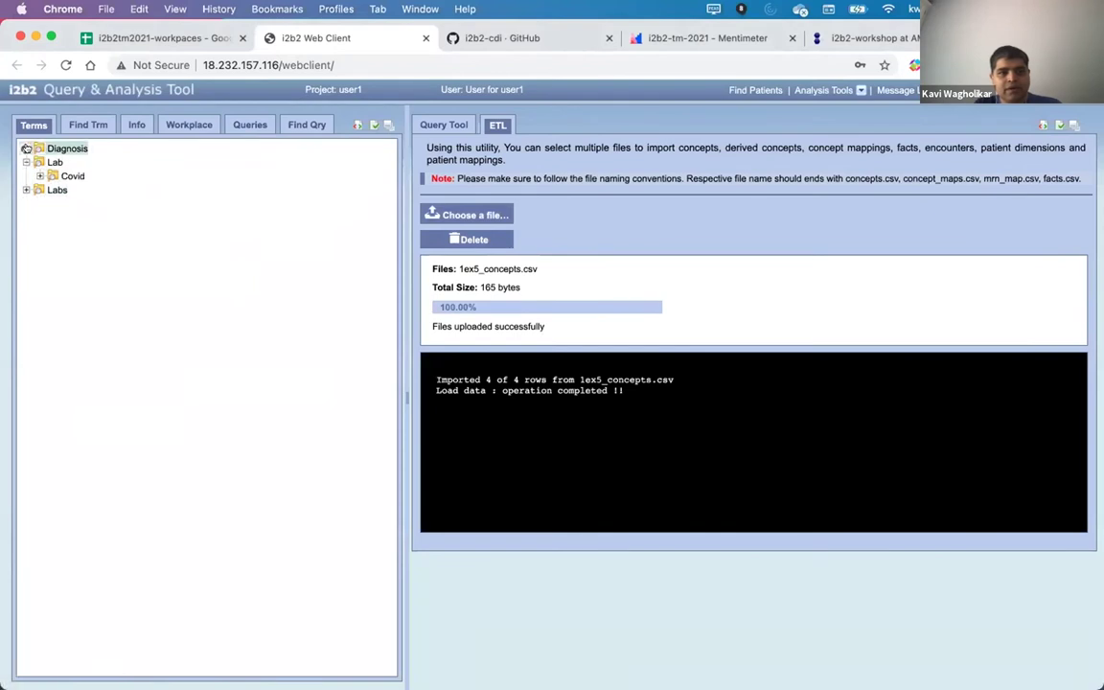
{"action": "left_click", "coordinate": [39, 190]}
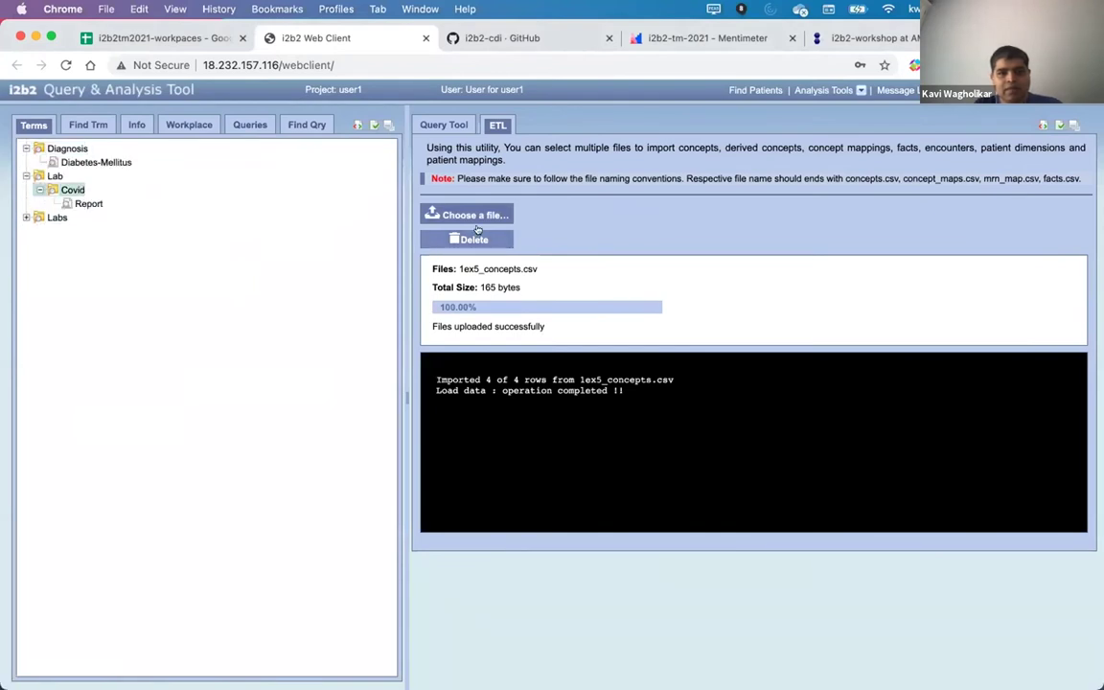
- Import 1ex5_facts.csv, loading 6 of 6 rows
{"action": "left_click", "coordinate": [486, 217]}
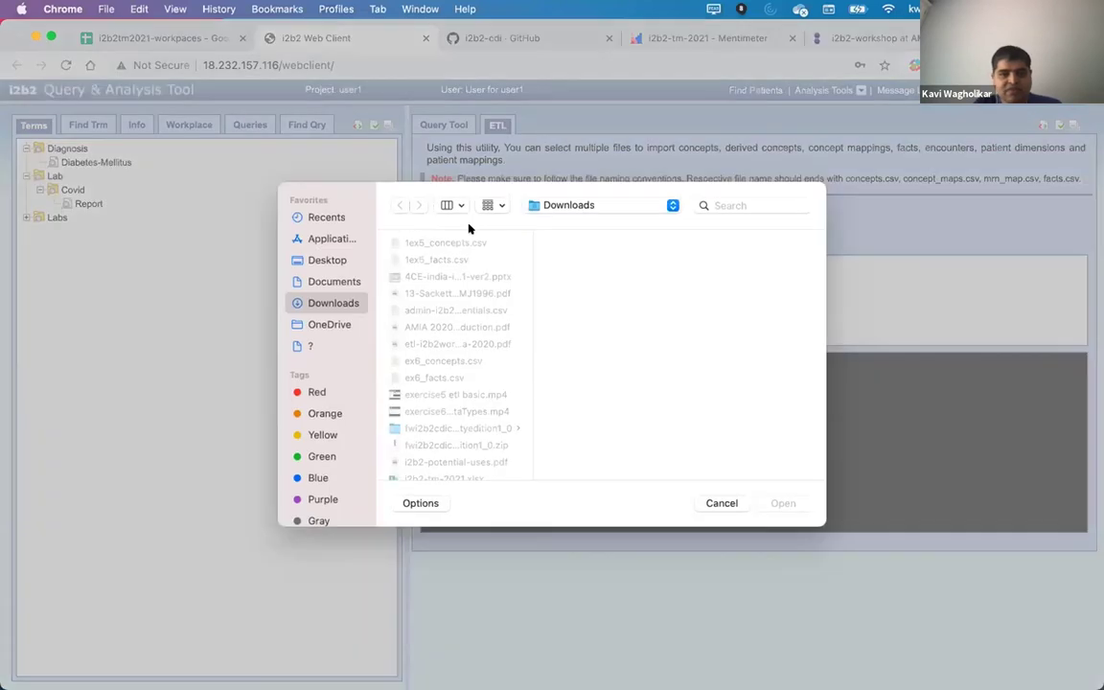
{"action": "left_click", "coordinate": [439, 259]}
{"action": "double_click", "coordinate": [439, 259]}
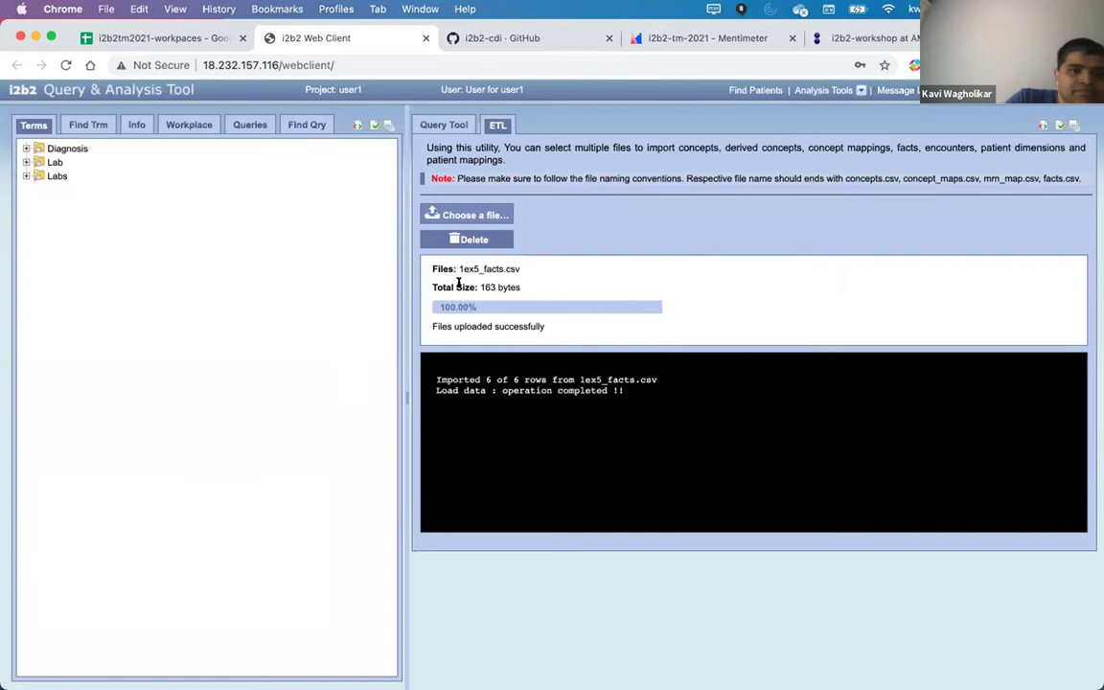
- Expand Lab, Covid and Diagnosis in the term tree and refresh it
{"action": "left_click", "coordinate": [26, 162]}
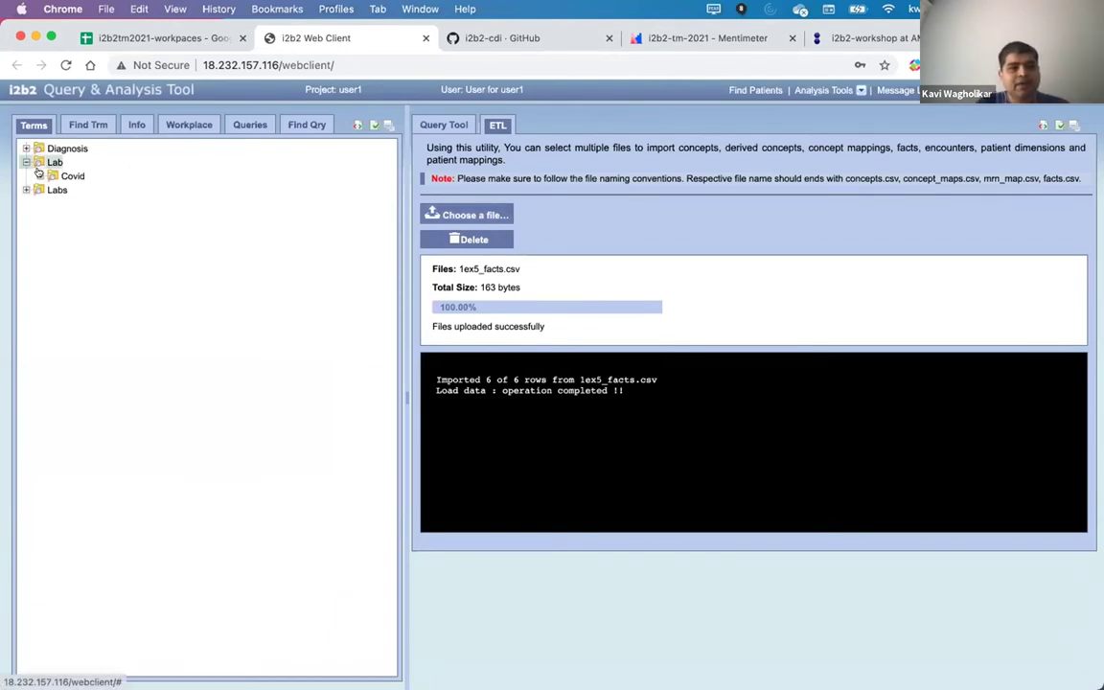
{"action": "left_click", "coordinate": [40, 175]}
{"action": "double_click", "coordinate": [49, 150]}
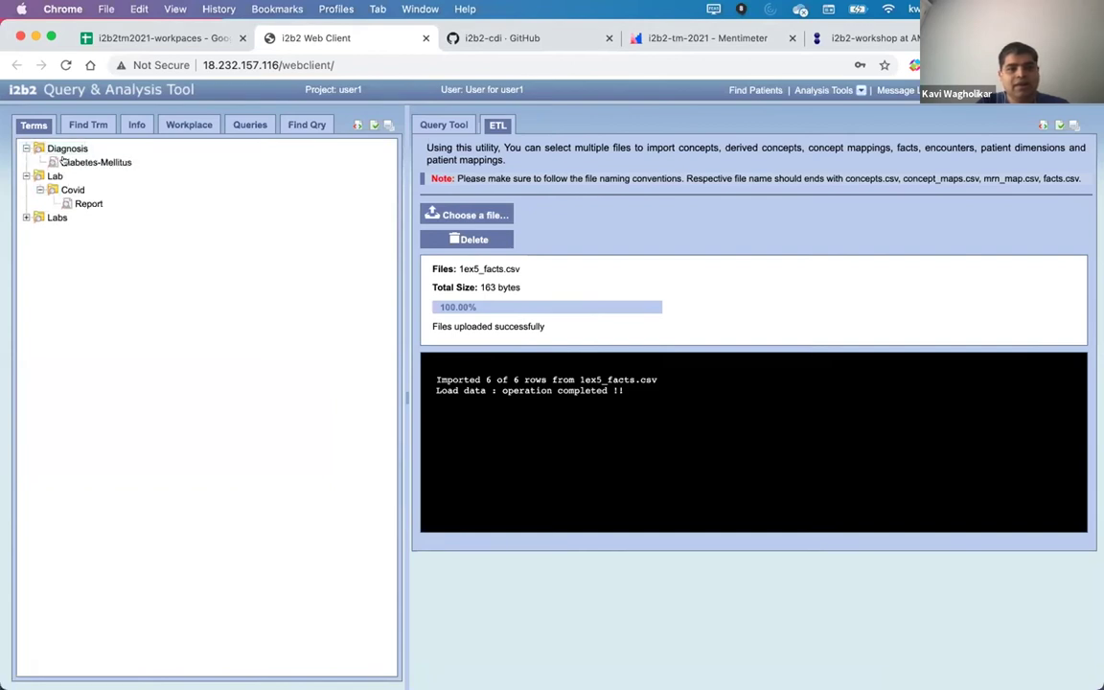
{"action": "left_click", "coordinate": [61, 161]}
- Run a Number of patients query with Diabetes-Mellitus in Group 1
{"action": "left_click", "coordinate": [386, 122]}
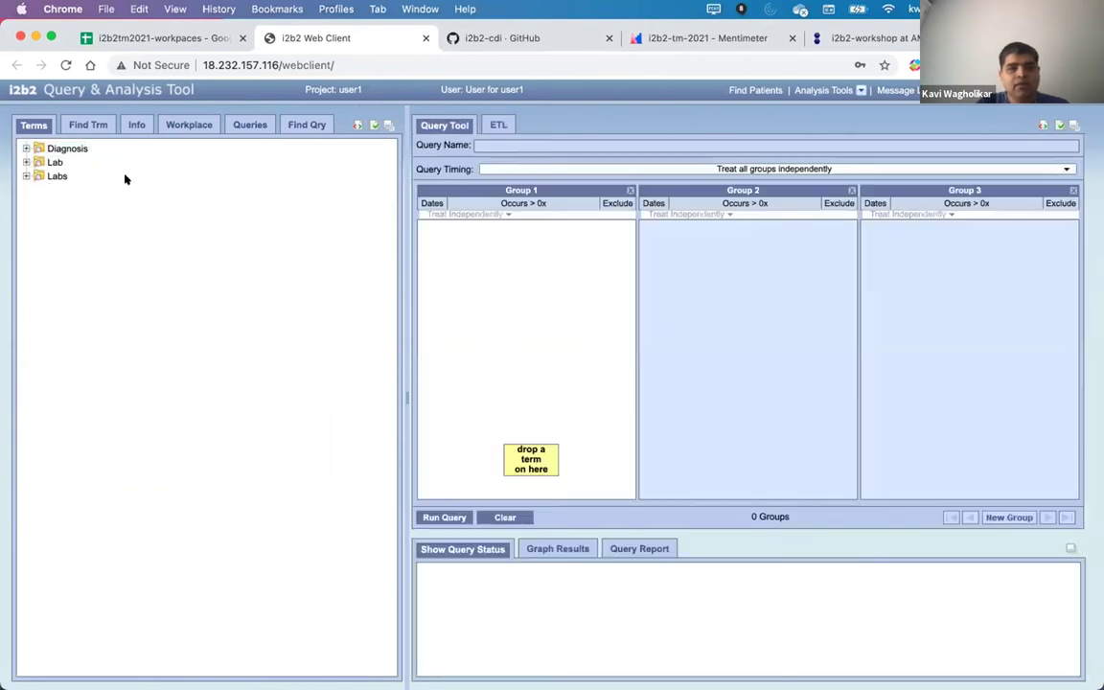
{"action": "double_click", "coordinate": [31, 151]}
{"action": "left_click_drag", "start_coordinate": [91, 162], "coordinate": [483, 269]}
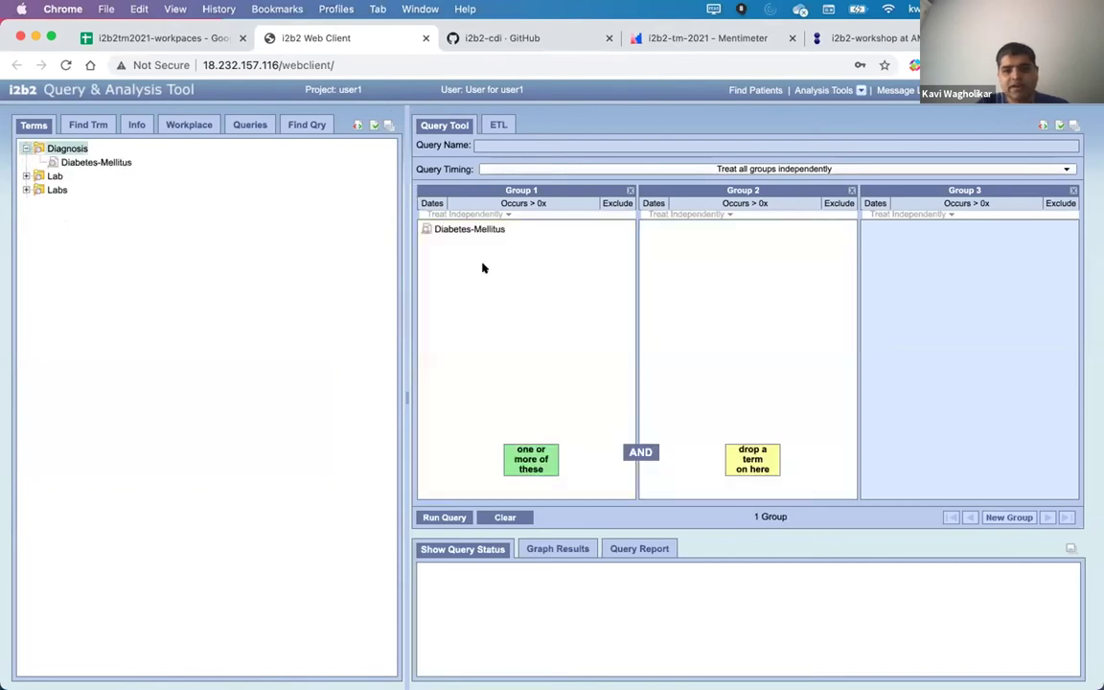
{"action": "left_click", "coordinate": [445, 517]}
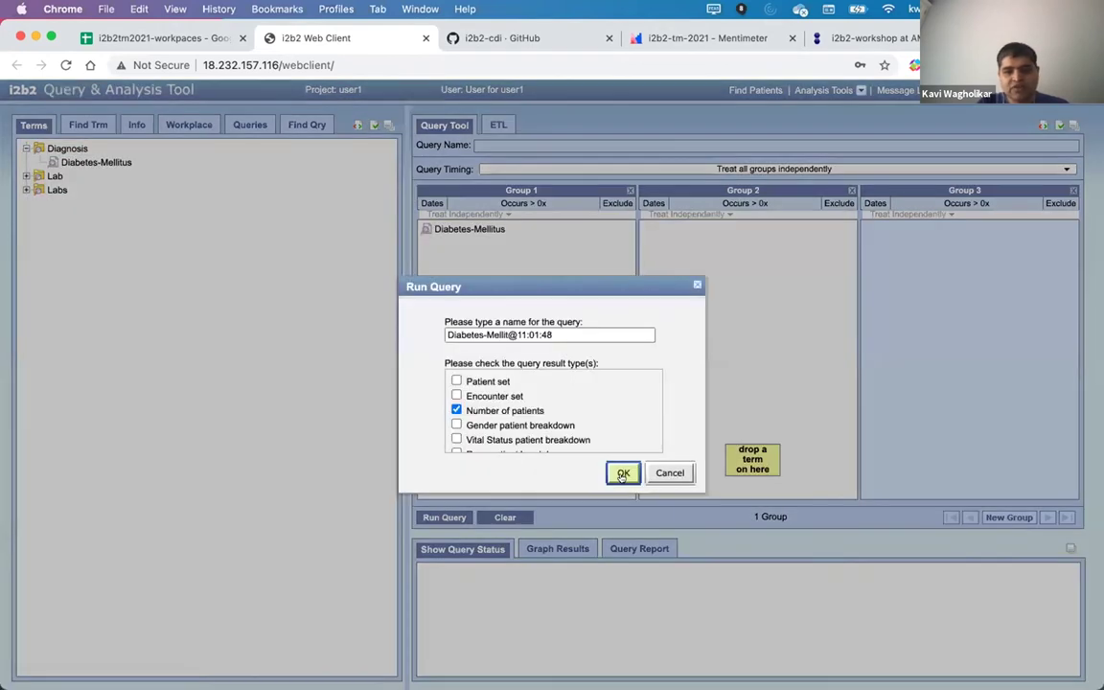
{"action": "left_click", "coordinate": [622, 473]}
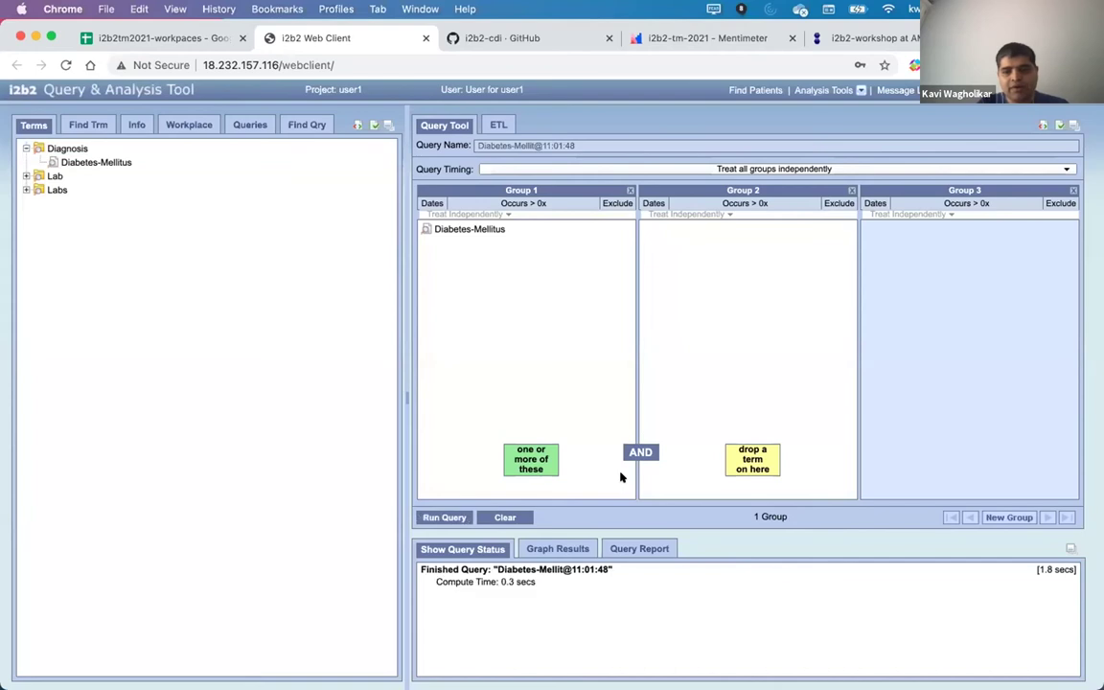
- Clear the query and expand Lab, Labs and Blood to show Blood-Glucose and Blood-Hb1ac
{"action": "left_click", "coordinate": [505, 516]}
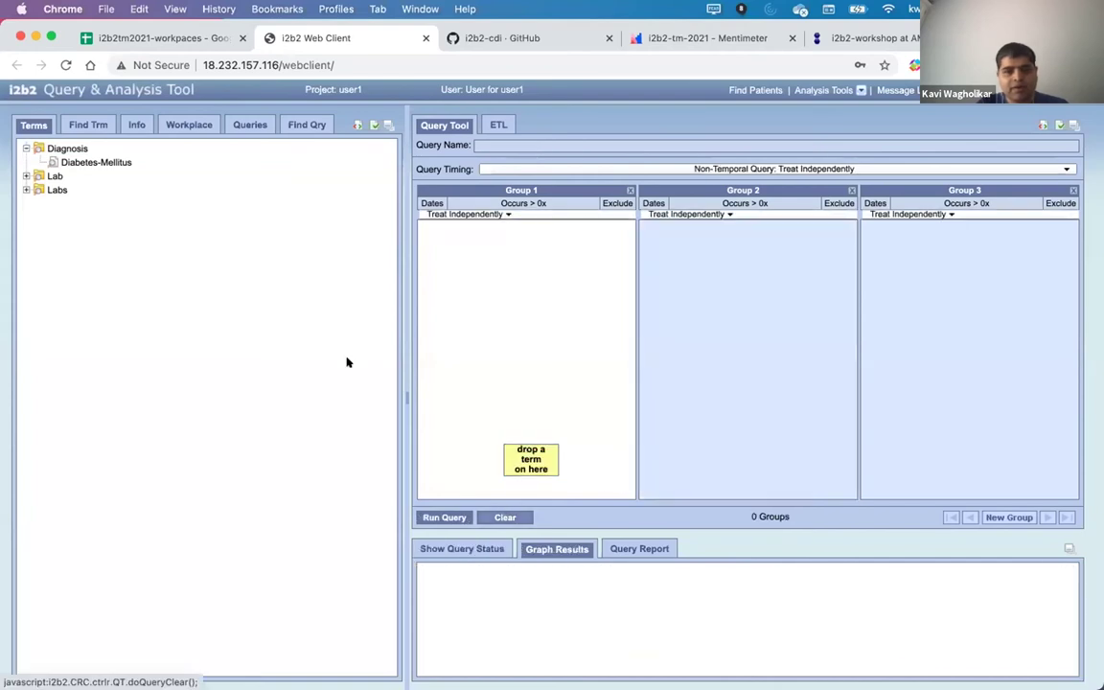
{"action": "left_click", "coordinate": [26, 176]}
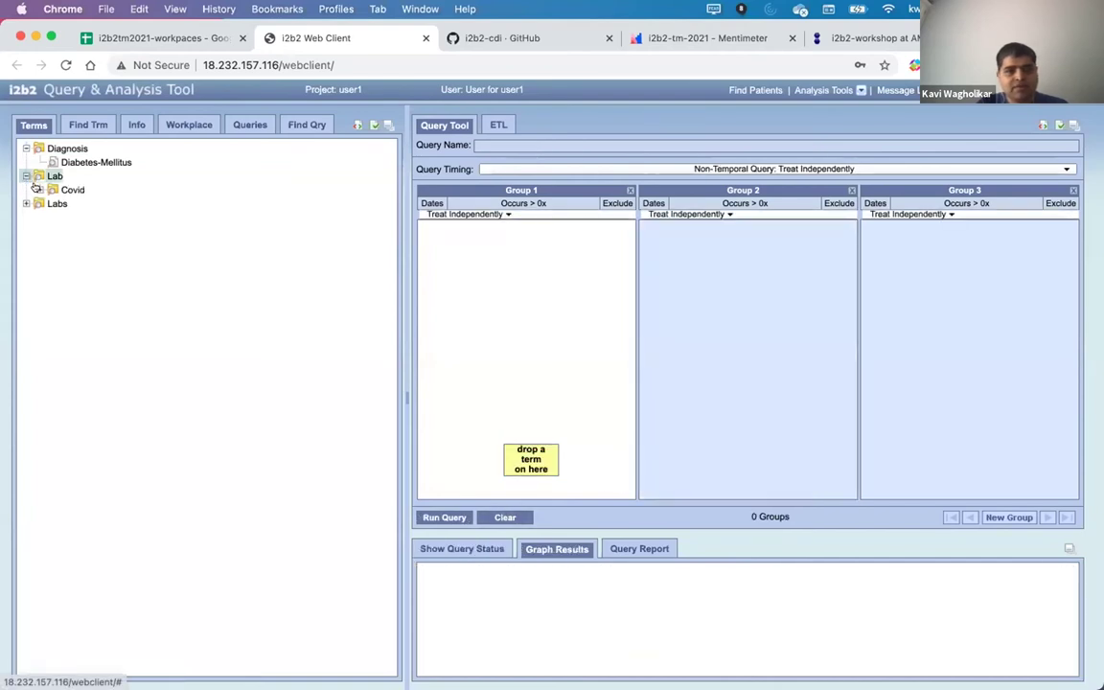
{"action": "left_click", "coordinate": [26, 204]}
{"action": "left_click", "coordinate": [39, 218]}
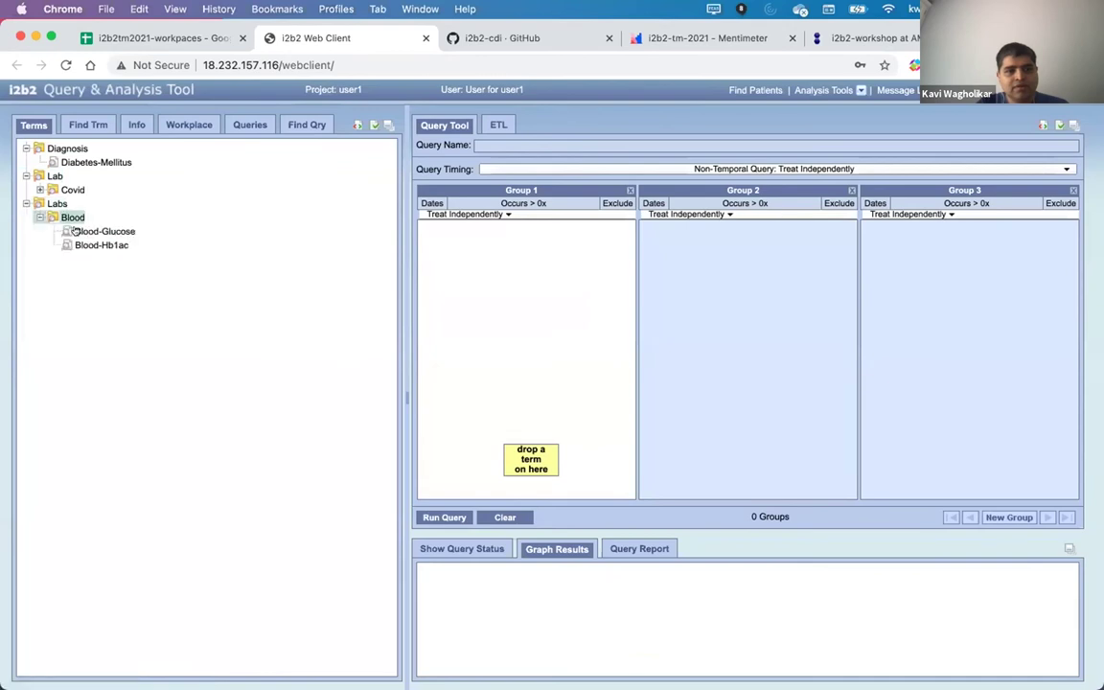
- Put Blood-Glucose into Group 1 and cancel the value dialog, setting no lab value limit
{"action": "left_click_drag", "start_coordinate": [83, 233], "coordinate": [485, 278]}
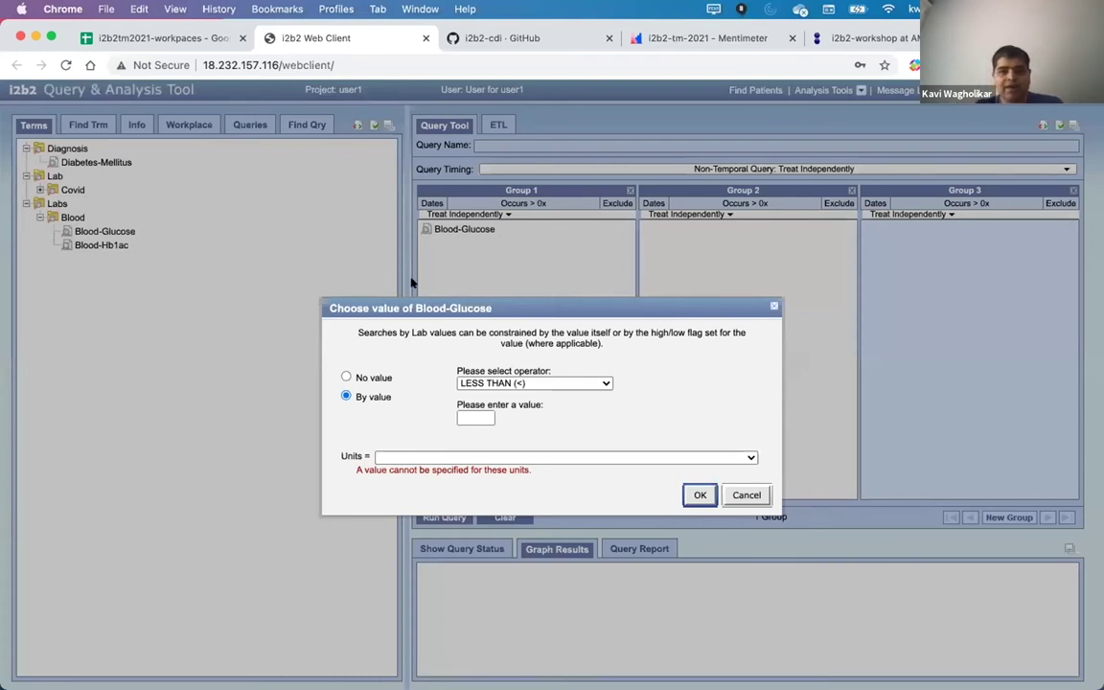
{"action": "left_click", "coordinate": [474, 414]}
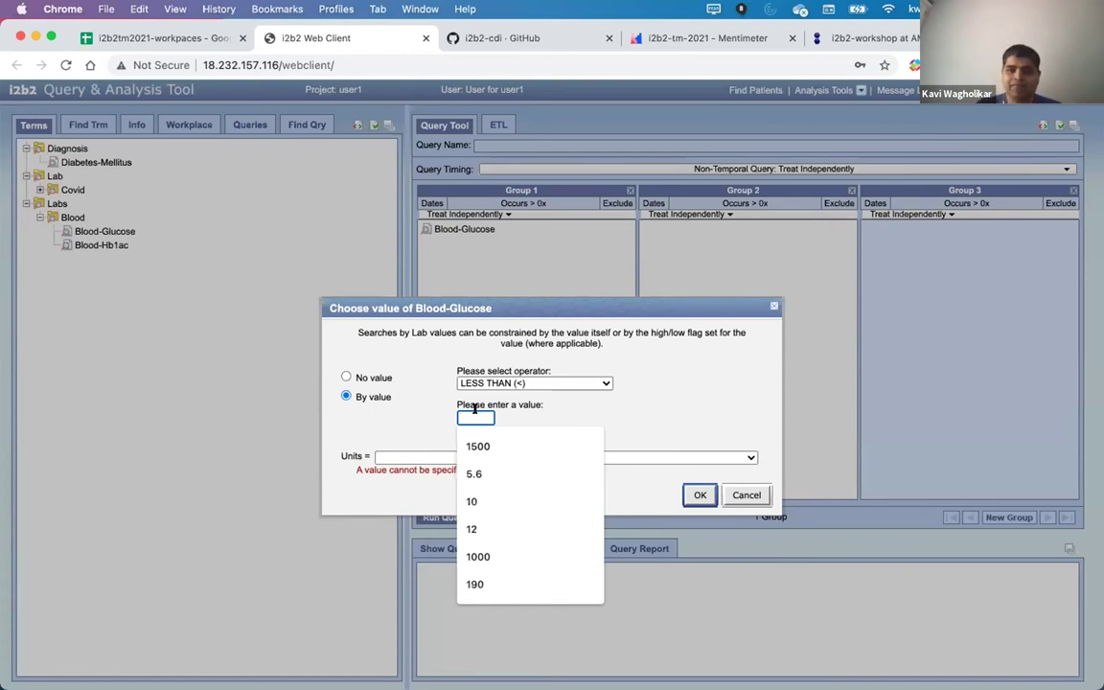
{"action": "left_click", "coordinate": [743, 496]}
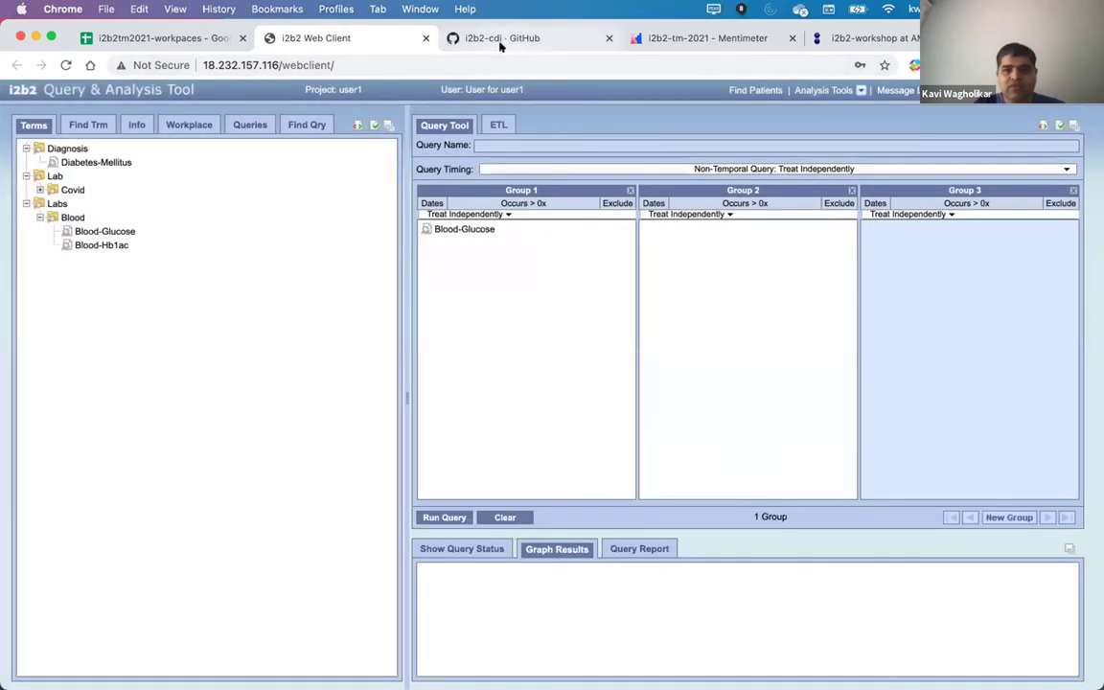
- Browse the i2b2-cdi GitHub, workshop wiki and Web Client tabs, ending on the i2b2tm2021-workpaces spreadsheet
{"action": "left_click", "coordinate": [500, 41]}
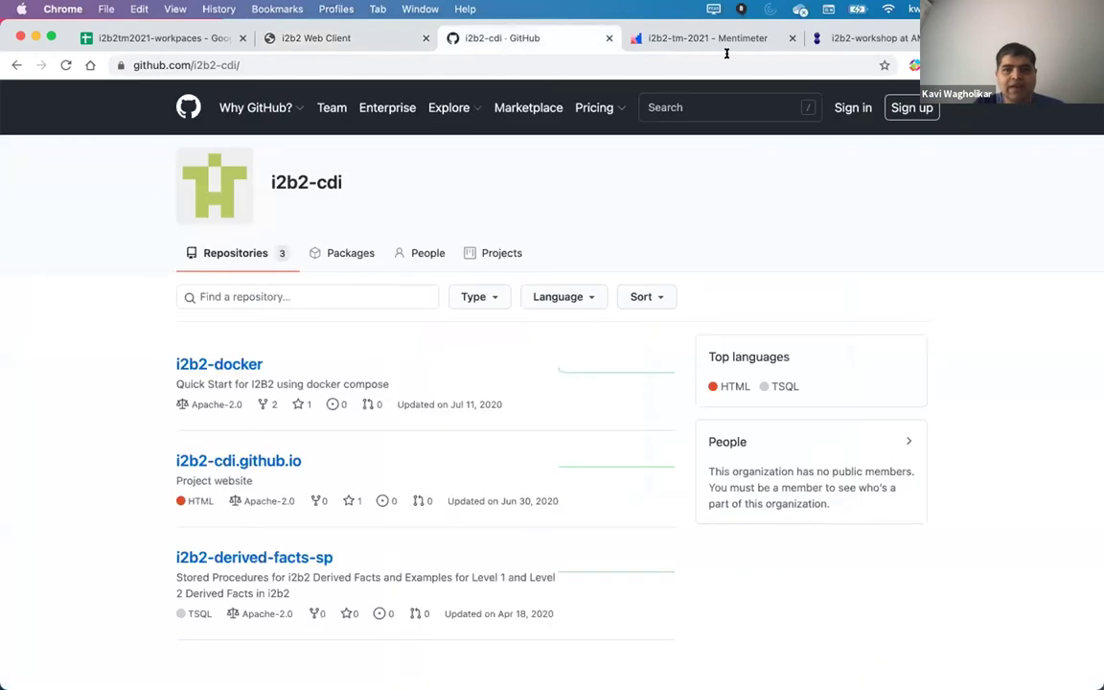
{"action": "left_click", "coordinate": [811, 40]}
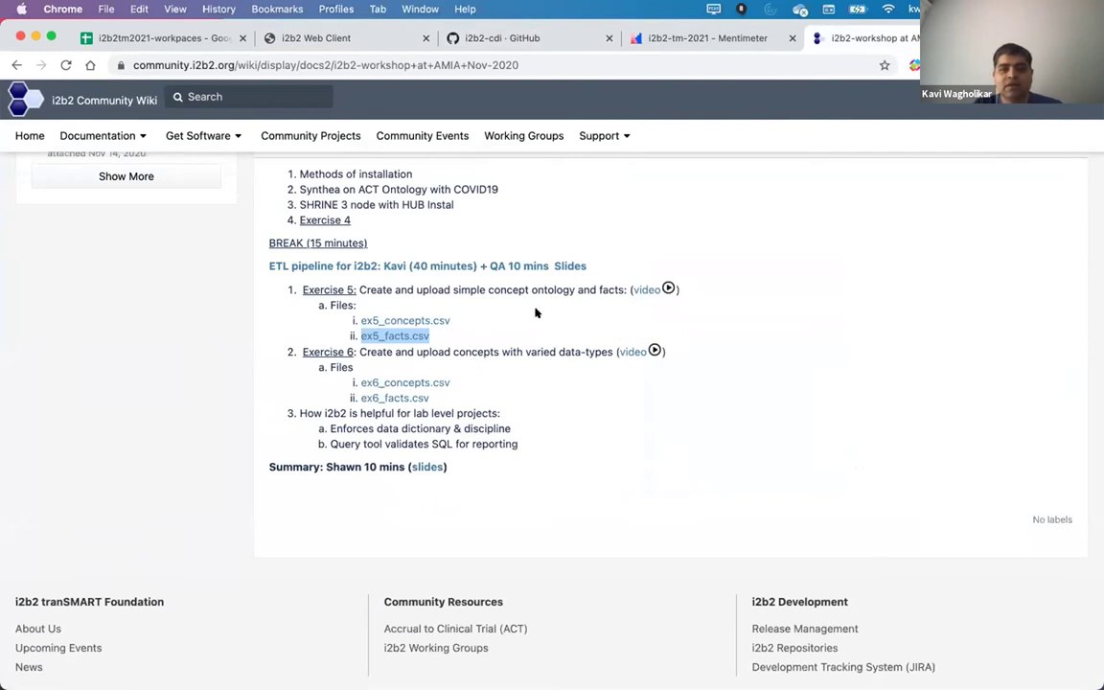
{"action": "left_click", "coordinate": [378, 36]}
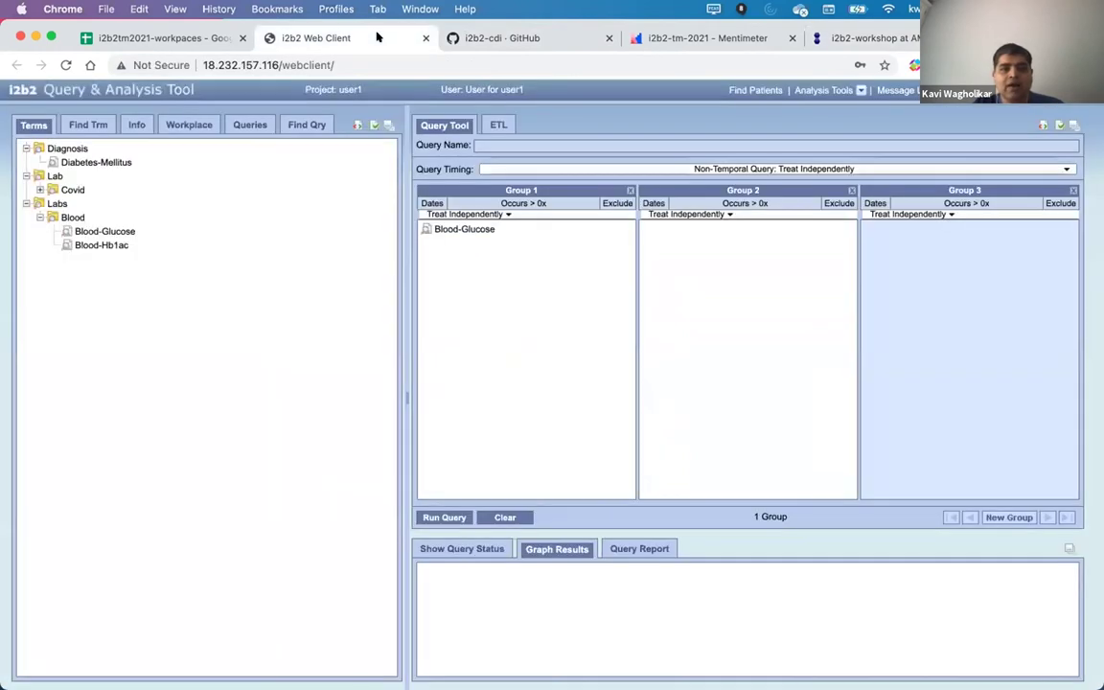
{"action": "left_click", "coordinate": [470, 38]}
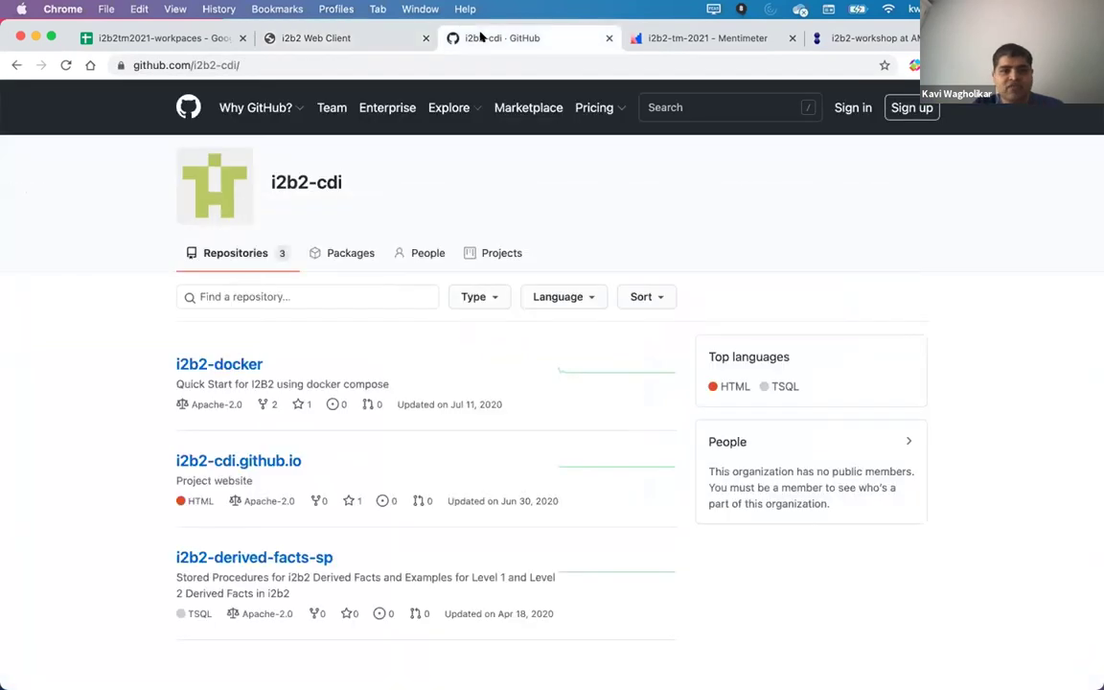
{"action": "left_click", "coordinate": [374, 38]}
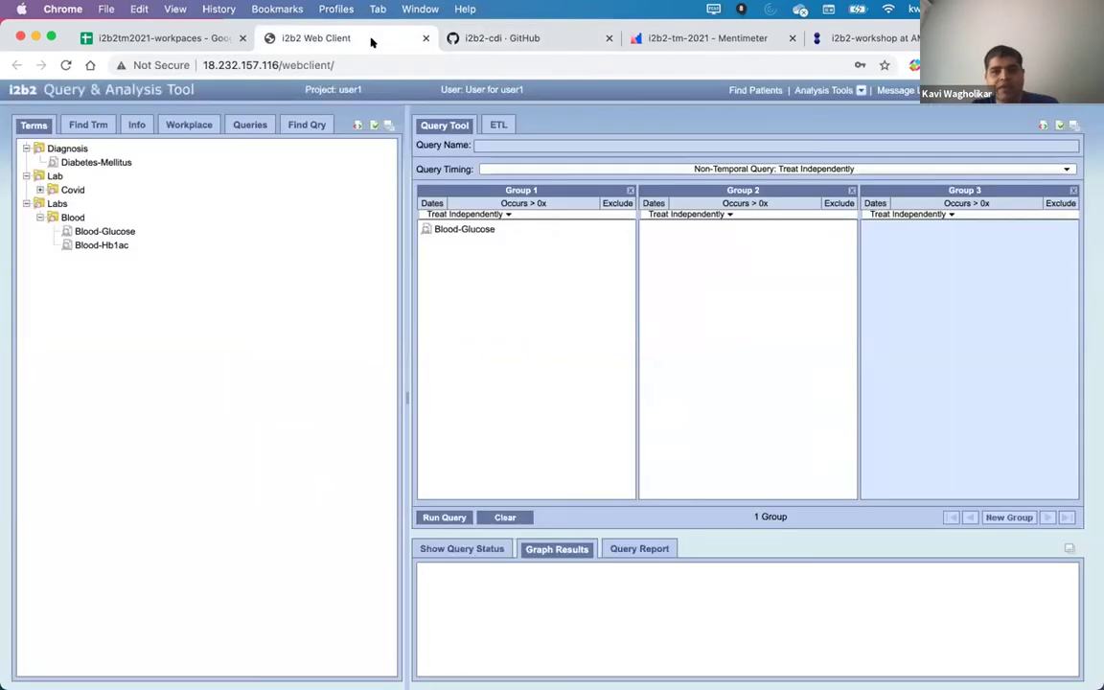
{"action": "left_click", "coordinate": [195, 41]}
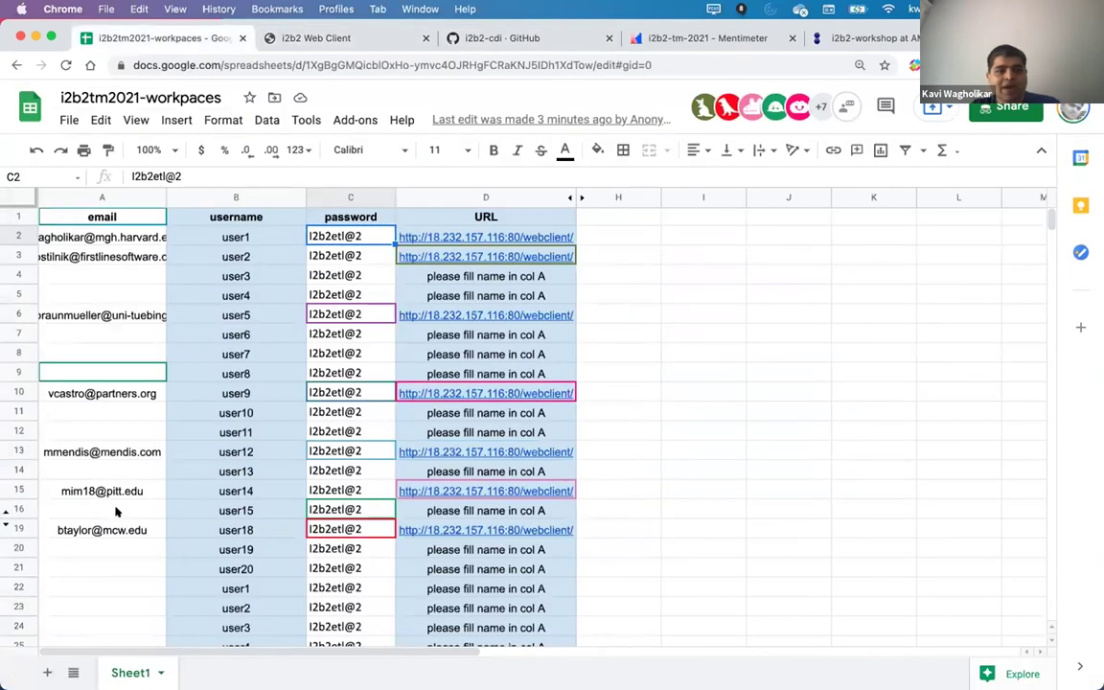
{"action": "scroll", "coordinate": [116, 510], "scroll_direction": "down", "scroll_amount": 7}
{"action": "scroll", "coordinate": [116, 510], "scroll_direction": "up", "scroll_amount": 6}
{"action": "scroll", "coordinate": [116, 511], "scroll_direction": "up", "scroll_amount": 1}
{"action": "scroll", "coordinate": [115, 511], "scroll_direction": "down", "scroll_amount": 6}
{"action": "scroll", "coordinate": [116, 510], "scroll_direction": "up", "scroll_amount": 6}
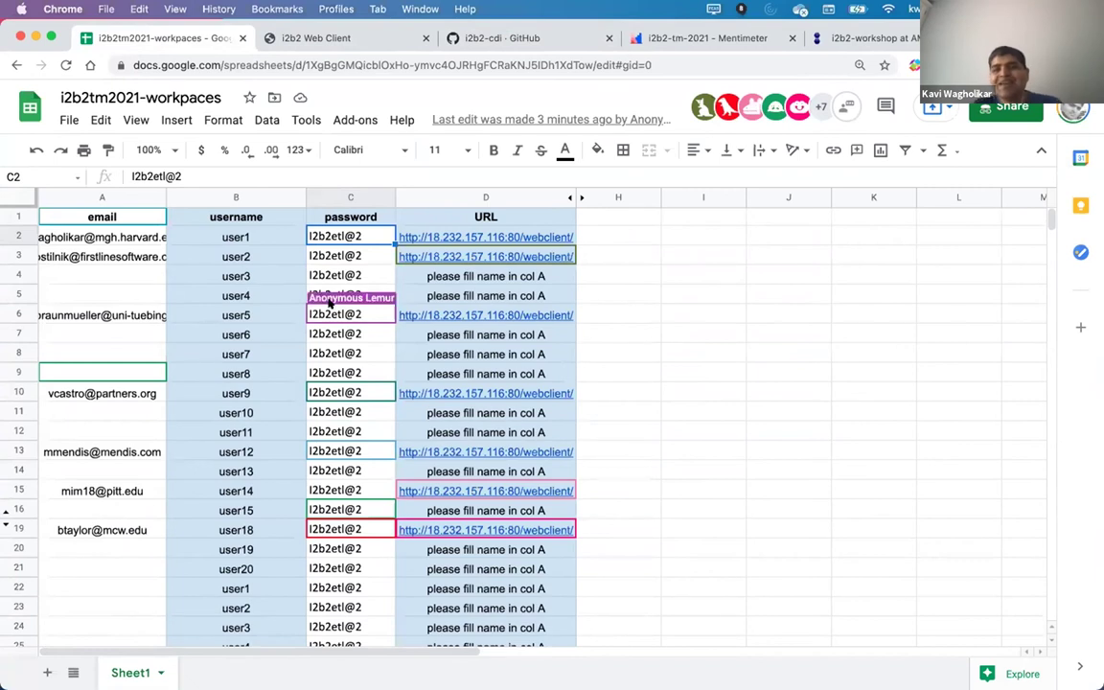
- Return to the i2b2 Web Client's ETL log showing 6 of 6 rows imported from 1ex5_facts.csv
{"action": "left_click", "coordinate": [342, 41]}
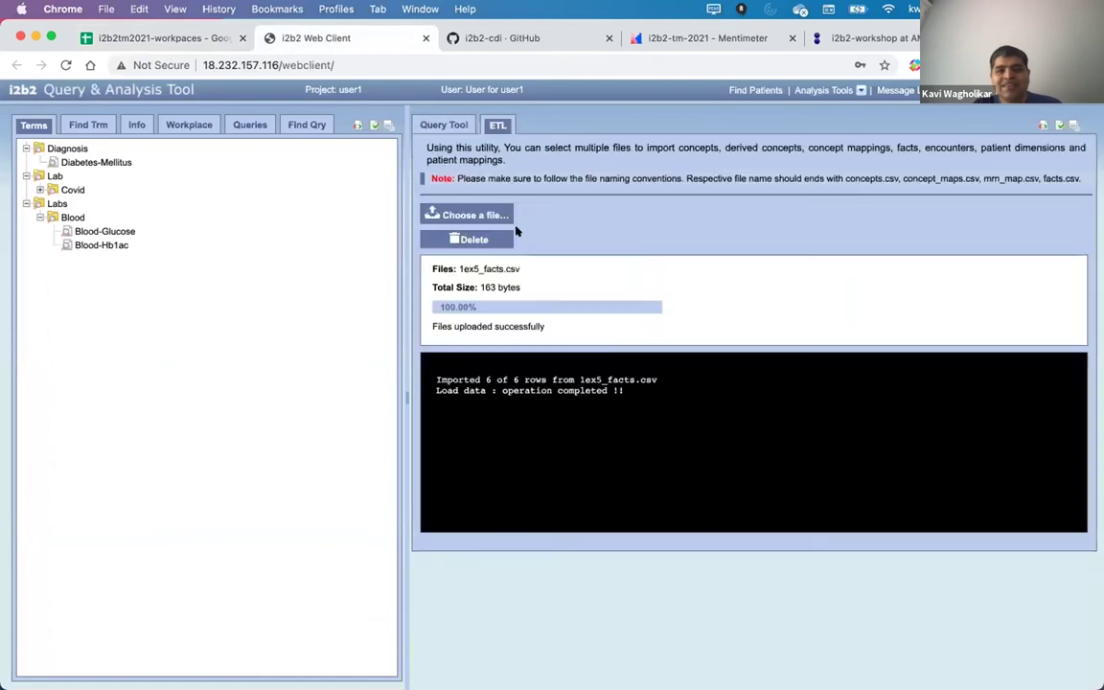